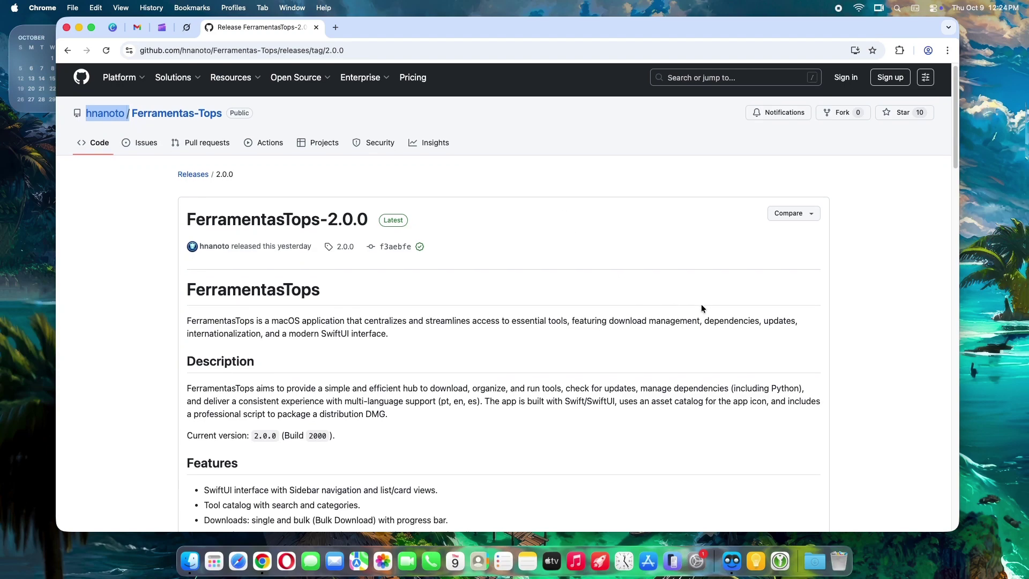
scroll(701, 304, "down", 3)
scroll(701, 305, "down", 2)
scroll(701, 303, "down", 2)
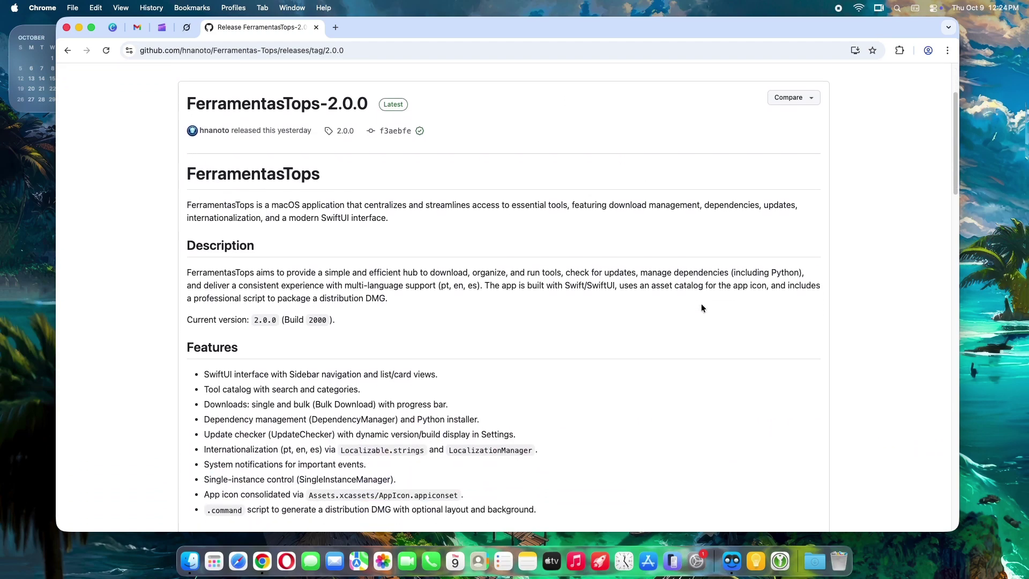
scroll(701, 302, "down", 2)
scroll(554, 303, "down", 2)
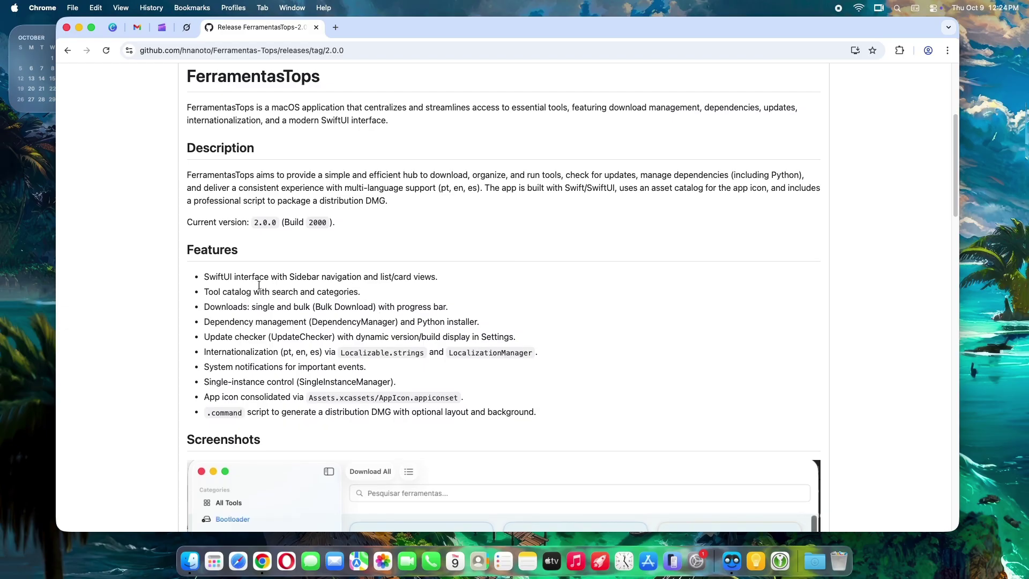
Select the 2.0.0 Features list, then check and dismiss the channel's notification options
left_click_drag(205, 276, 494, 408)
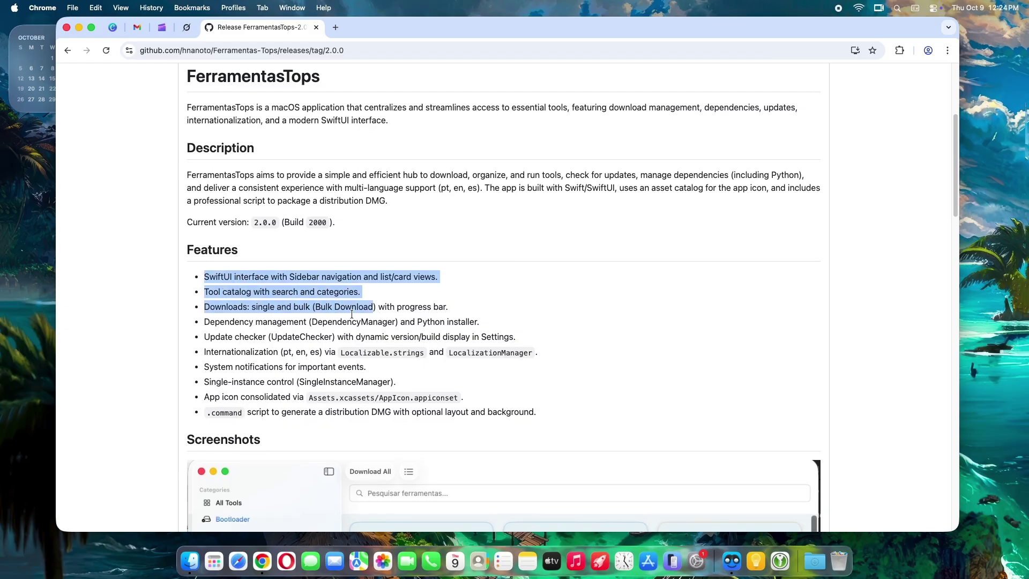
left_click(610, 411)
scroll(610, 411, "down", 2)
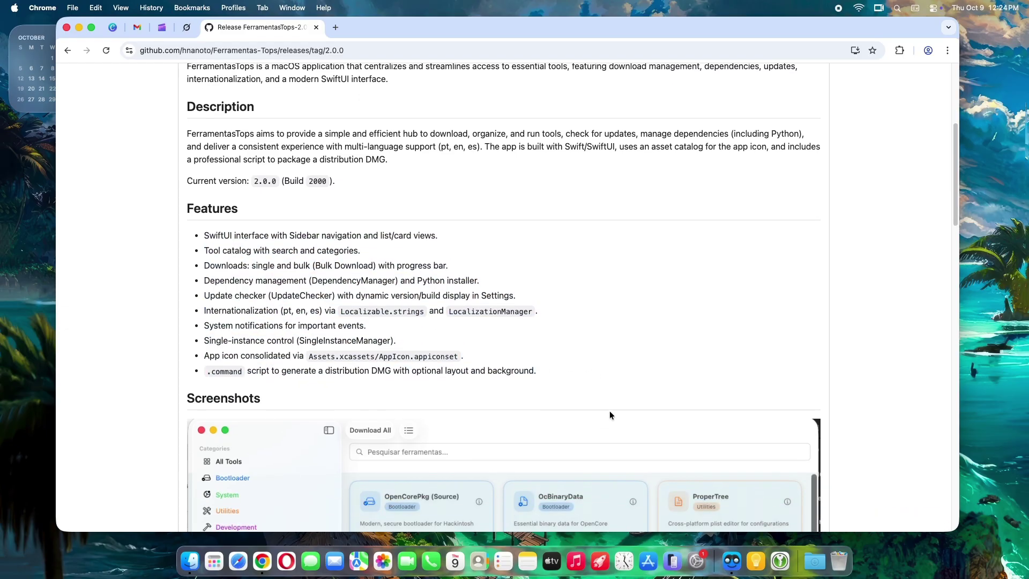
scroll(610, 411, "down", 3)
scroll(610, 411, "down", 3)
scroll(482, 362, "down", 3)
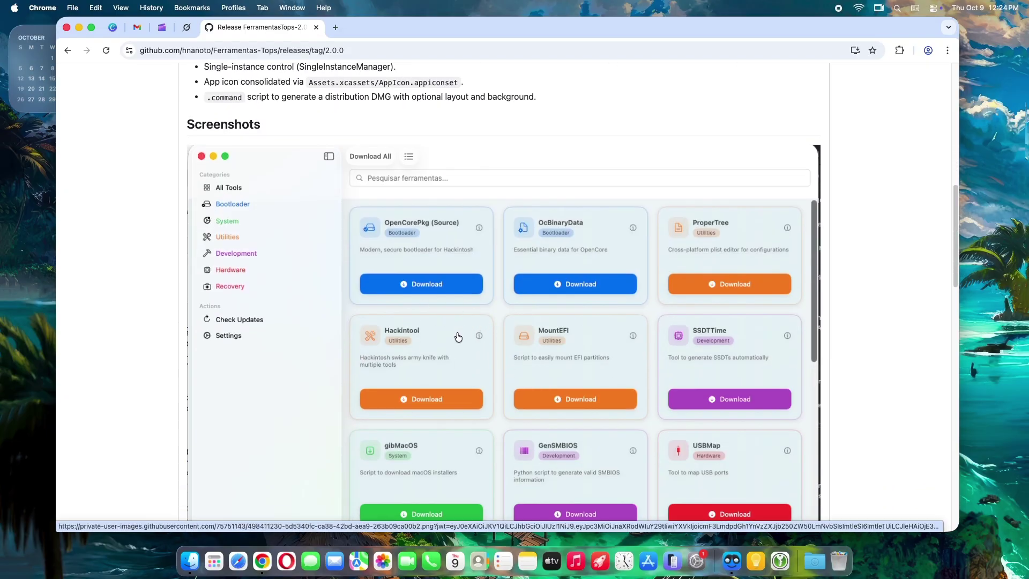
scroll(458, 336, "down", 2)
scroll(457, 337, "down", 3)
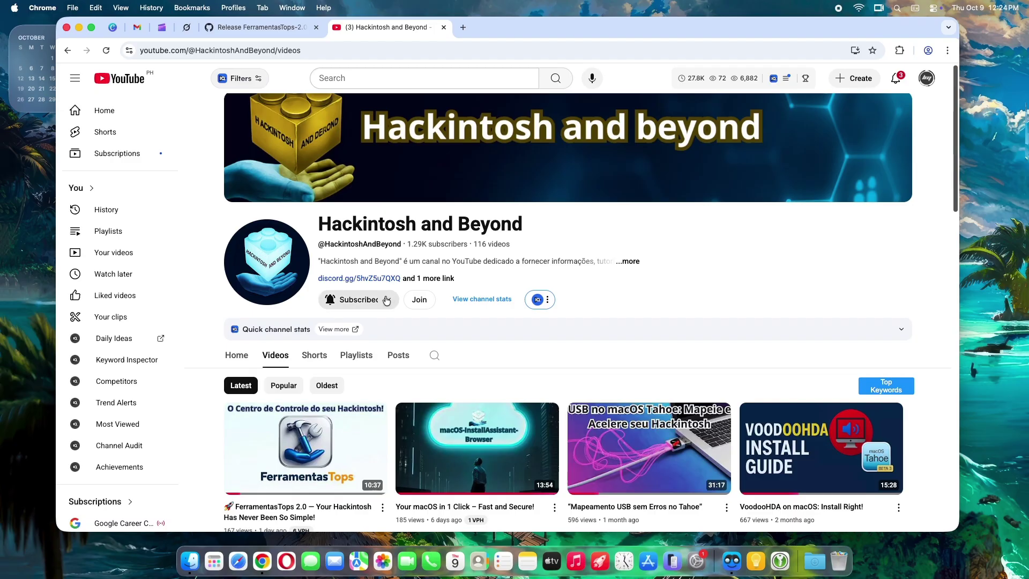
left_click(387, 300)
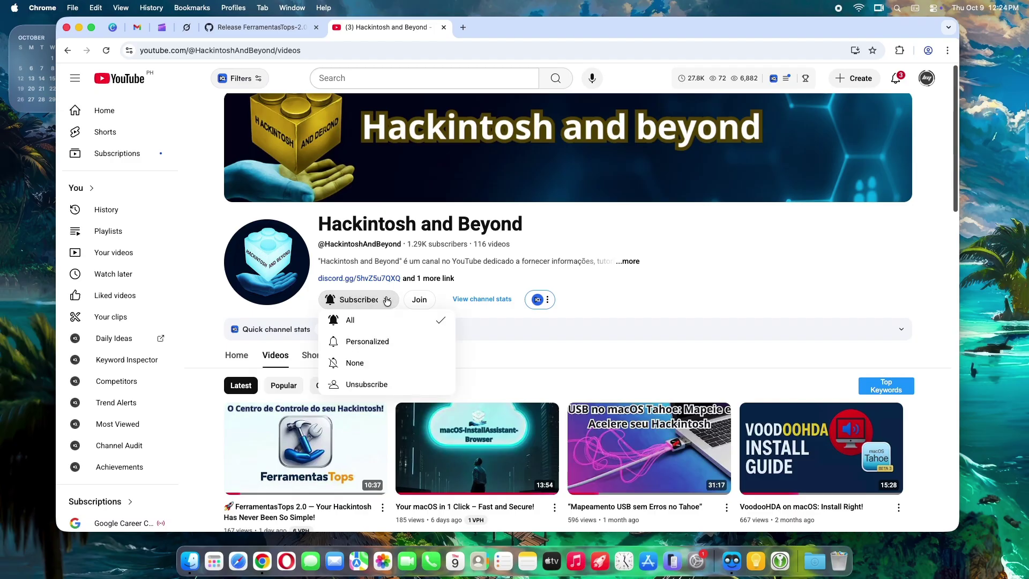
left_click(387, 300)
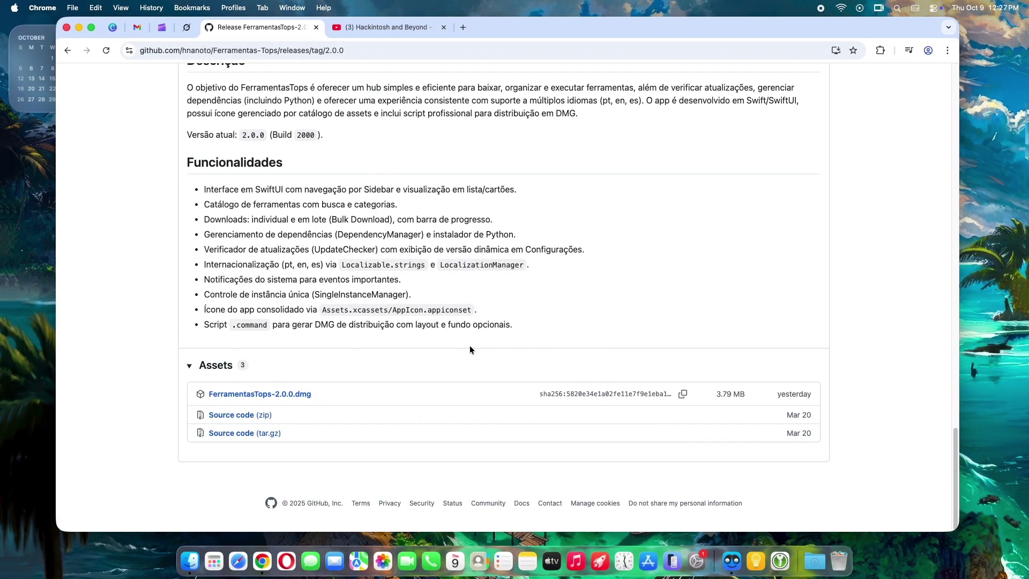
Download FerramentasTops-2.0.0.dmg and open it from the Downloads stack
left_click(283, 395)
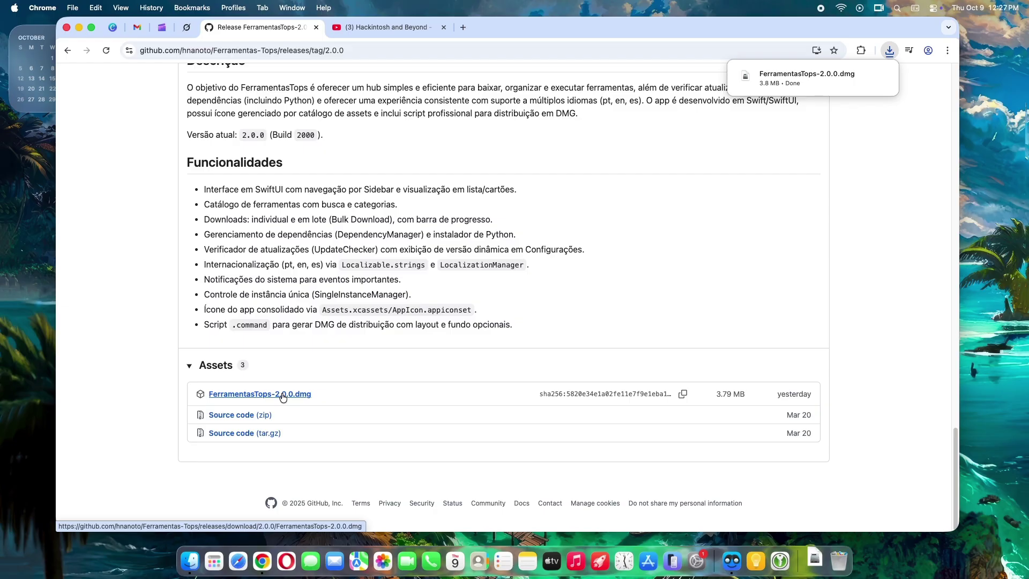
left_click(815, 560)
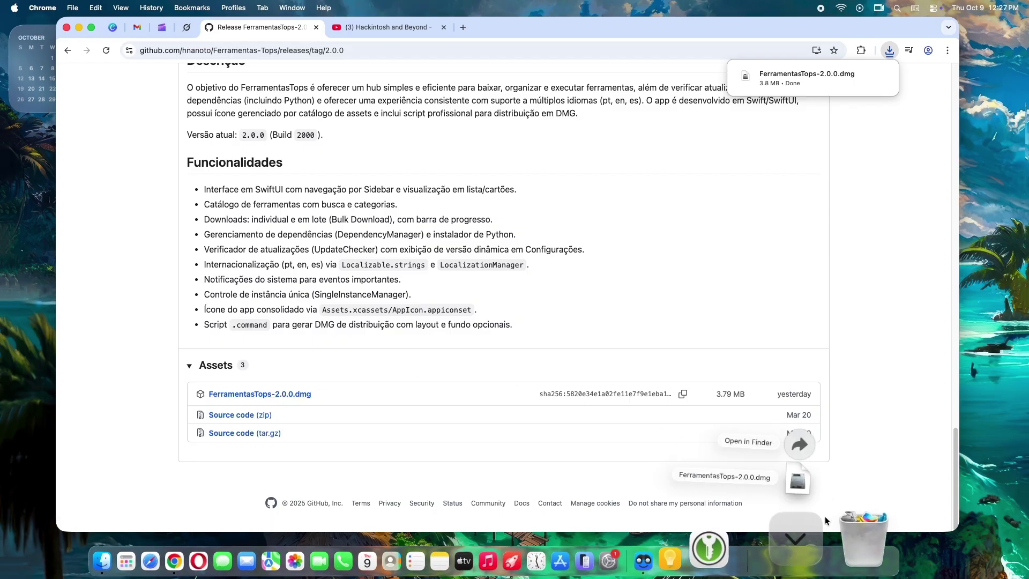
left_click(835, 485)
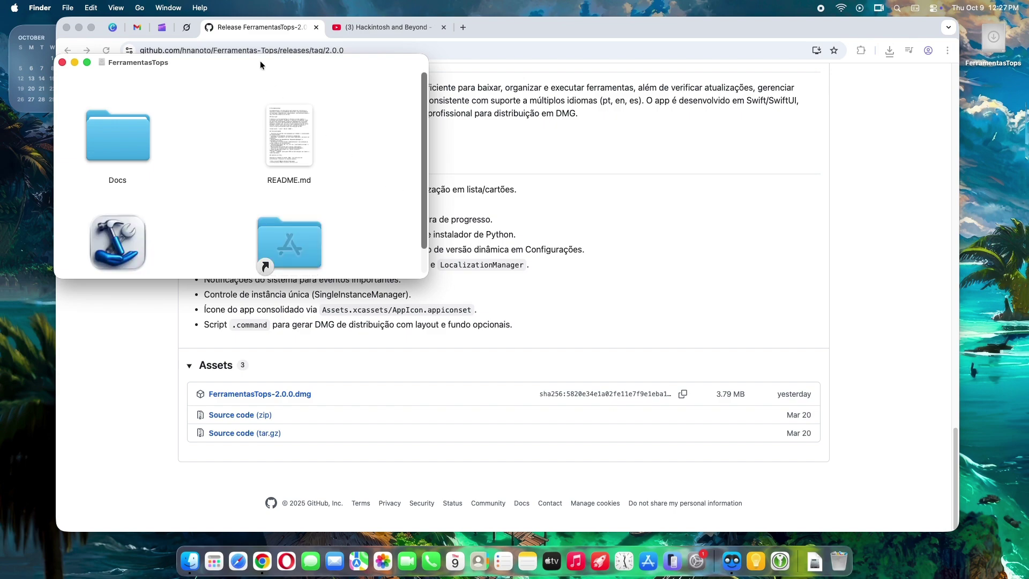
Centre and enlarge the disk window, then copy FerramentasTops into Applications
left_click_drag(259, 60, 516, 128)
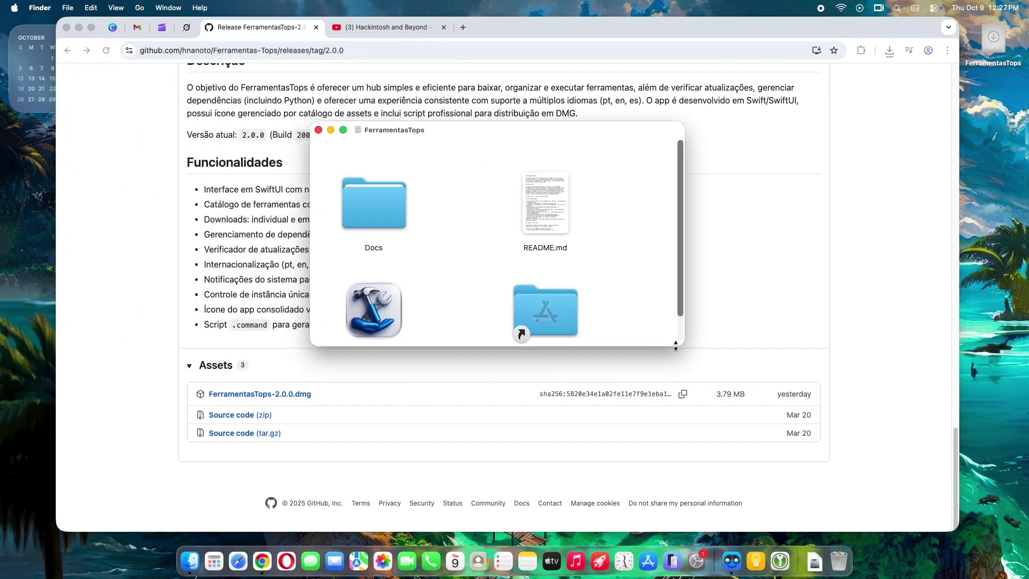
left_click_drag(676, 346, 684, 447)
left_click_drag(373, 310, 555, 317)
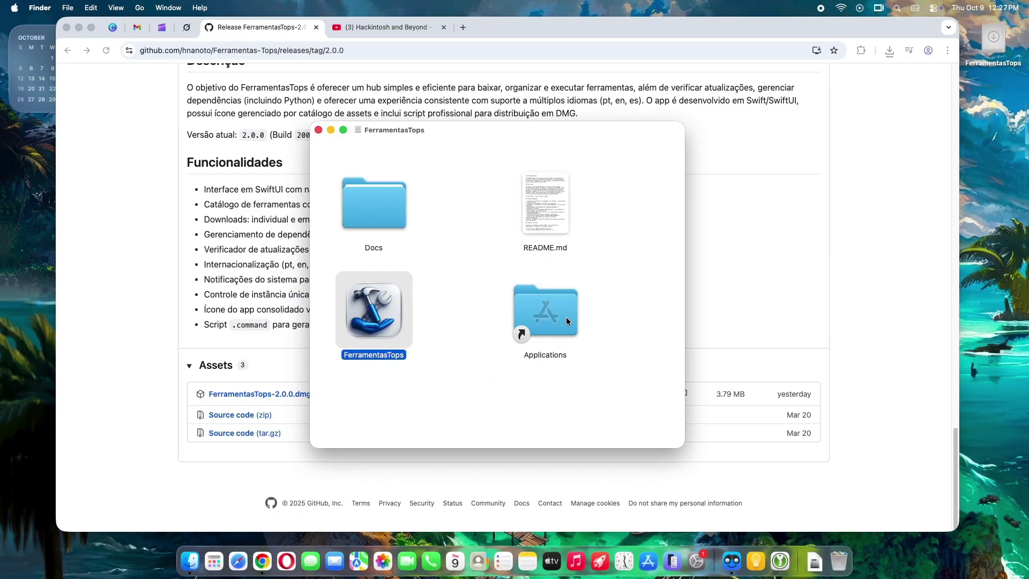
Launch FerramentasTops from Applications, which macOS blocks as unverified
left_click(316, 129)
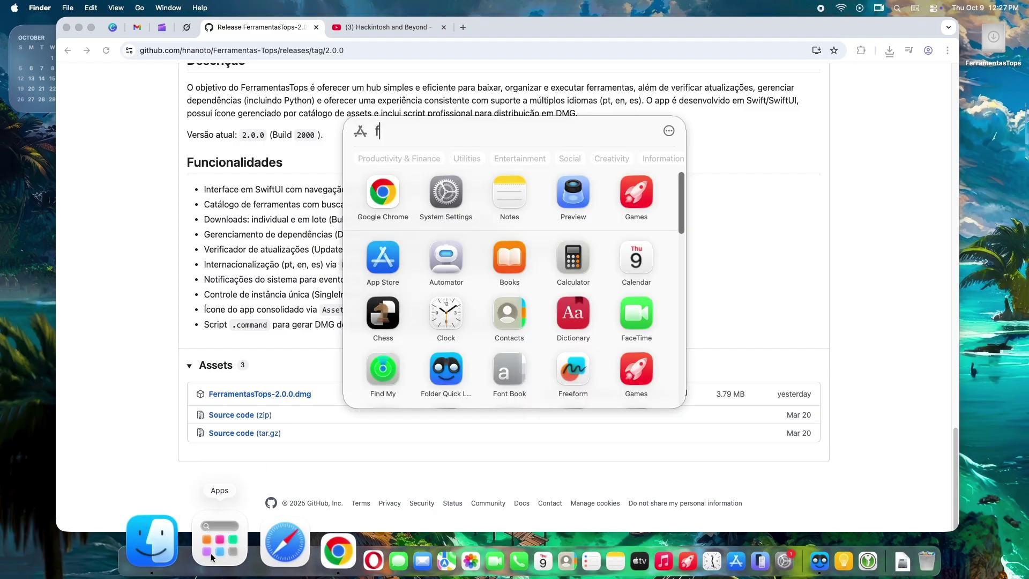
left_click(211, 553)
left_click(382, 191)
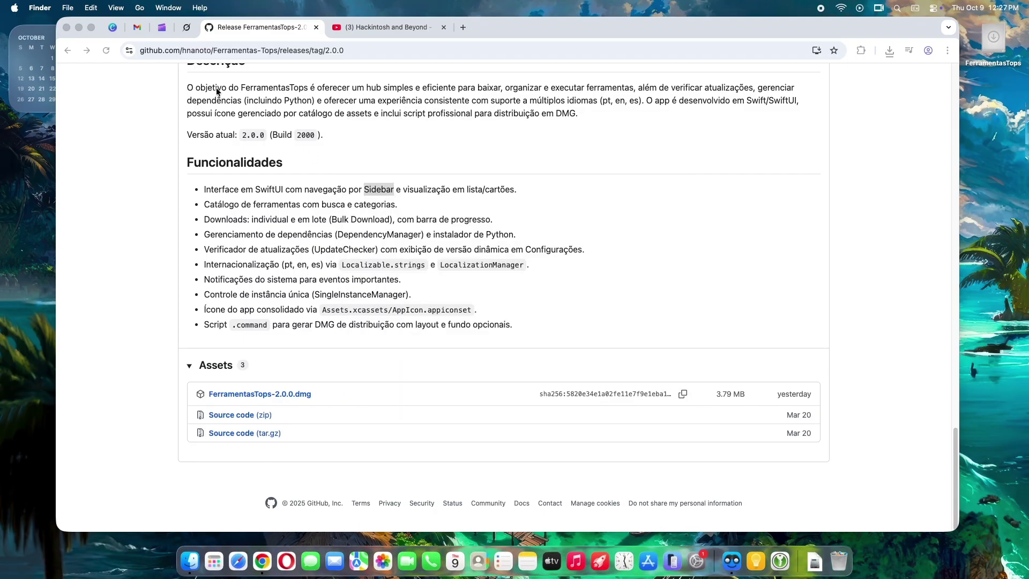
Allow FerramentasTops via Privacy & Security's Open Anyway with the administrator password
left_click(78, 27)
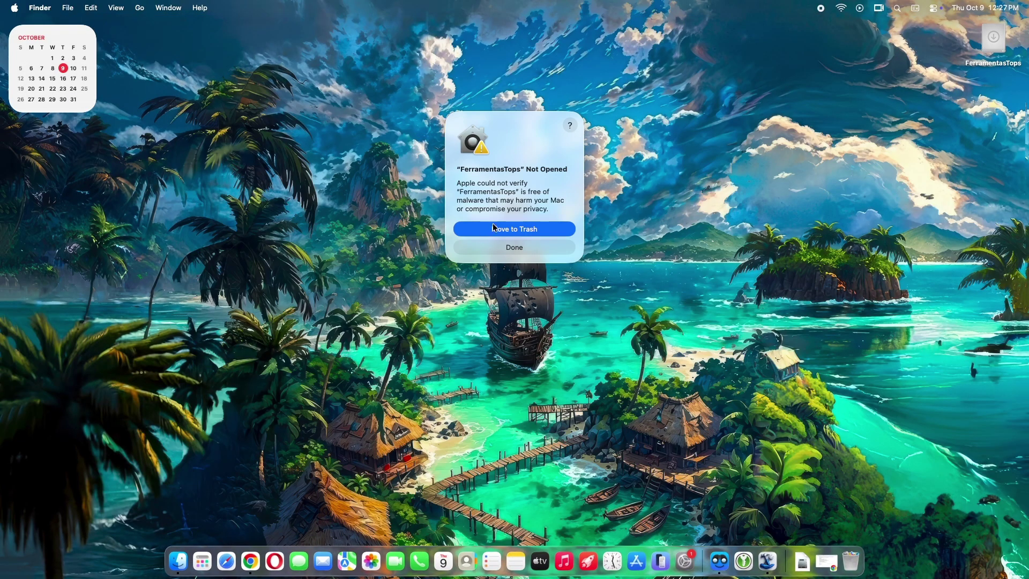
left_click(685, 561)
left_click(384, 363)
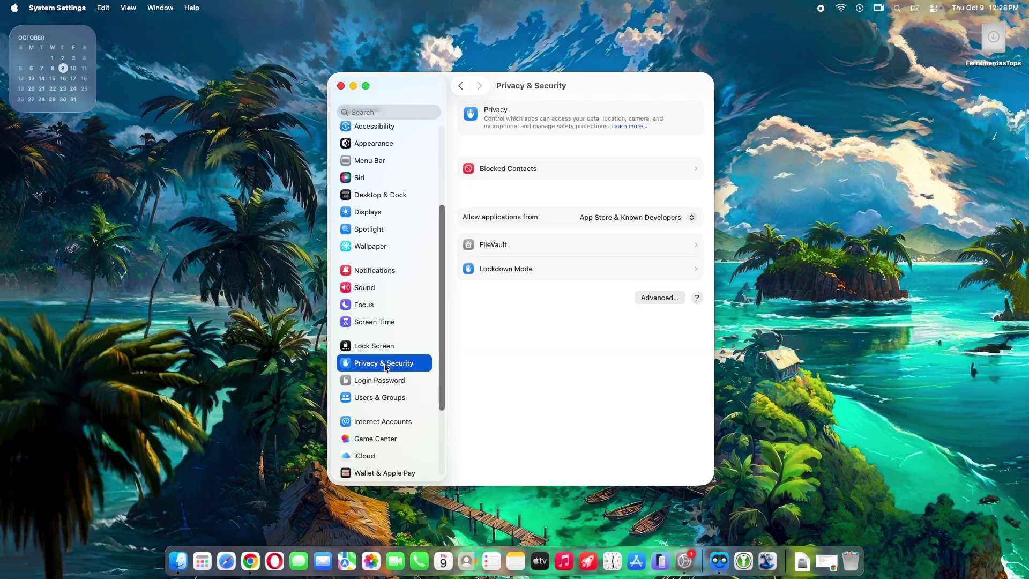
scroll(637, 388, "down", 5)
scroll(638, 388, "down", 3)
scroll(647, 387, "down", 5)
scroll(648, 387, "down", 5)
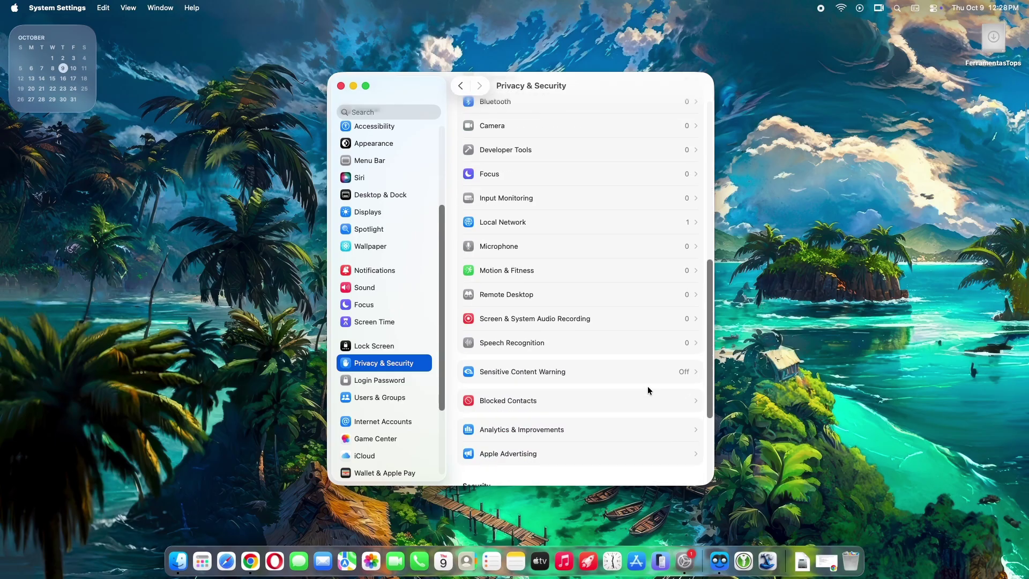
scroll(647, 387, "down", 5)
left_click(669, 361)
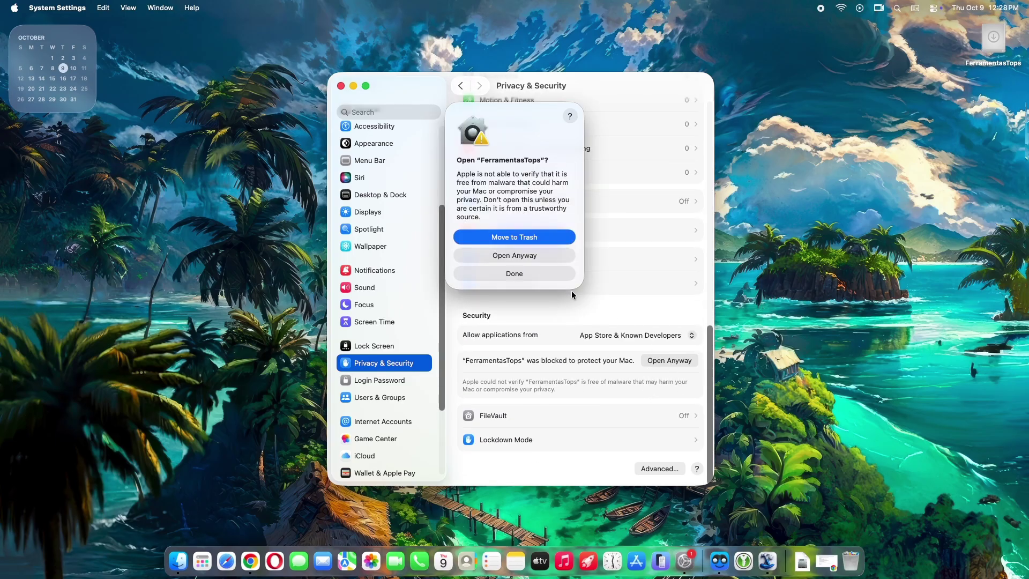
left_click(510, 252)
type("••••")
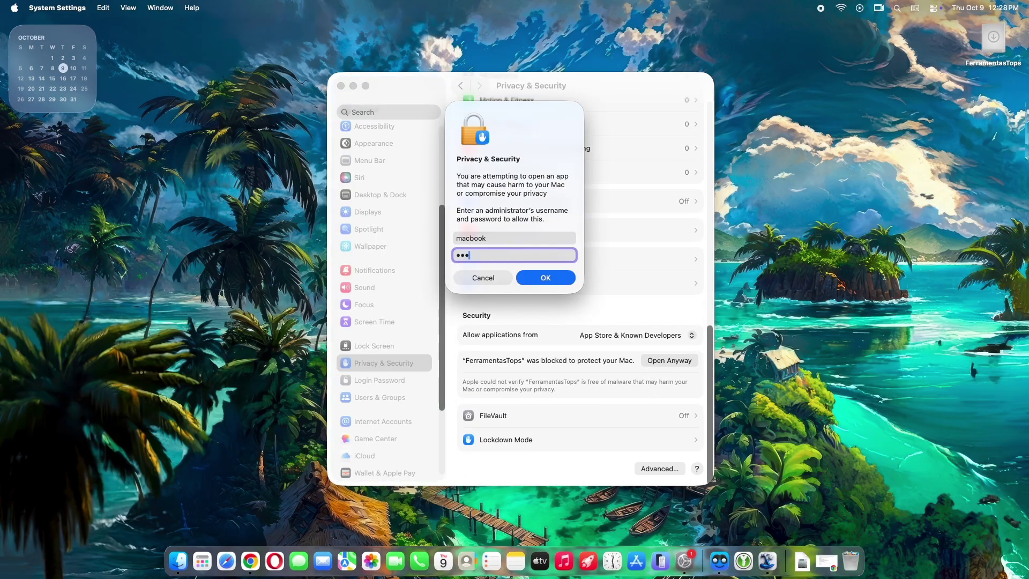
key("Return")
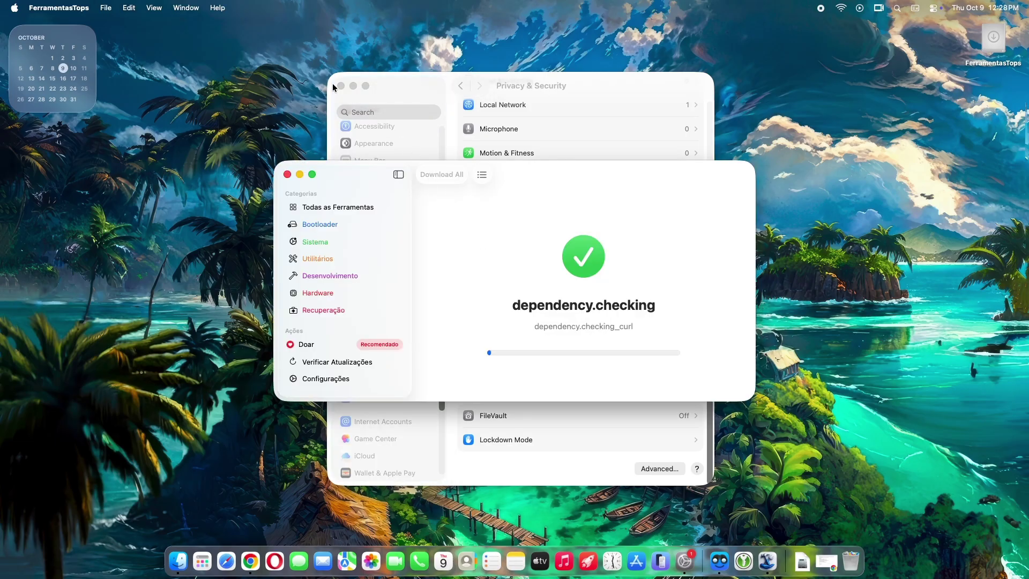
Close System Settings, then move the FerramentasTops window up-left and enlarge it
left_click(341, 85)
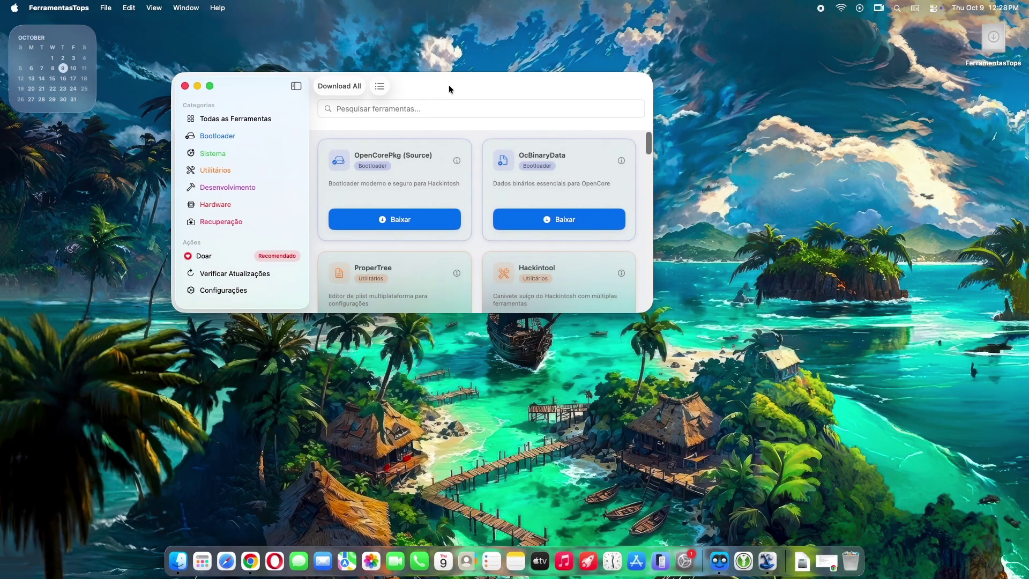
left_click_drag(548, 177, 421, 62)
left_click_drag(626, 285, 961, 512)
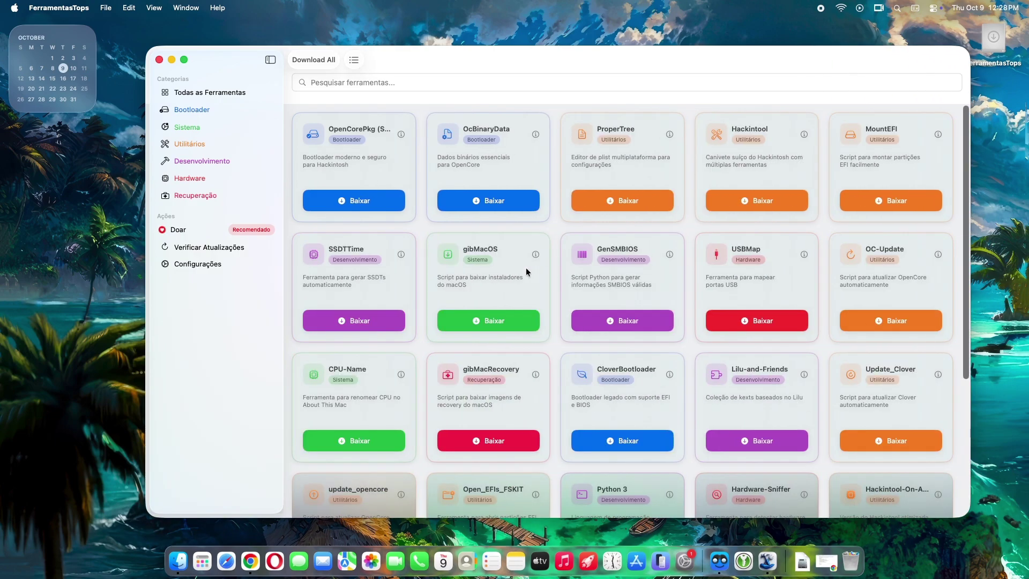
Switch the interface language to English and show All Tools
left_click(201, 264)
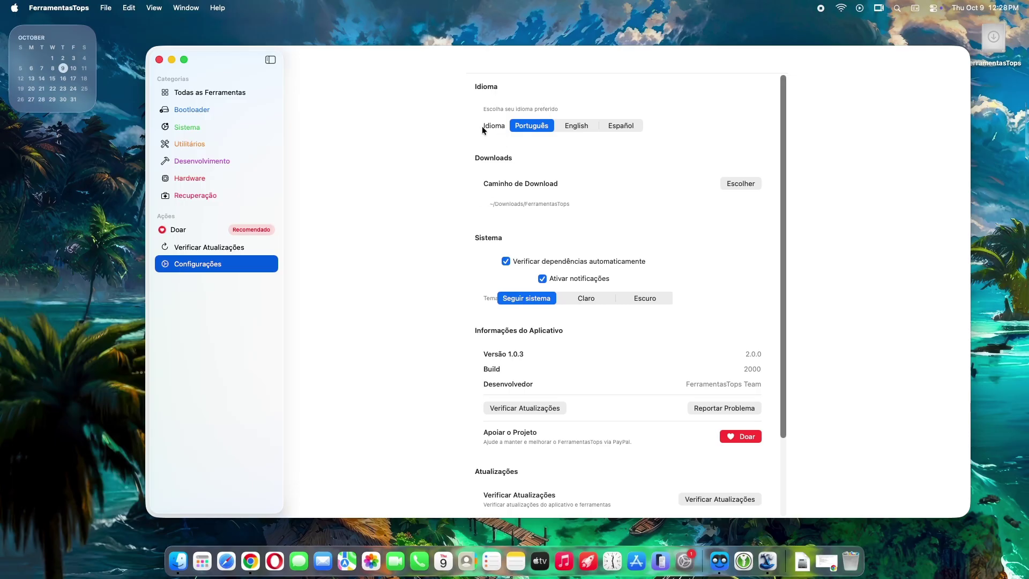
left_click(577, 126)
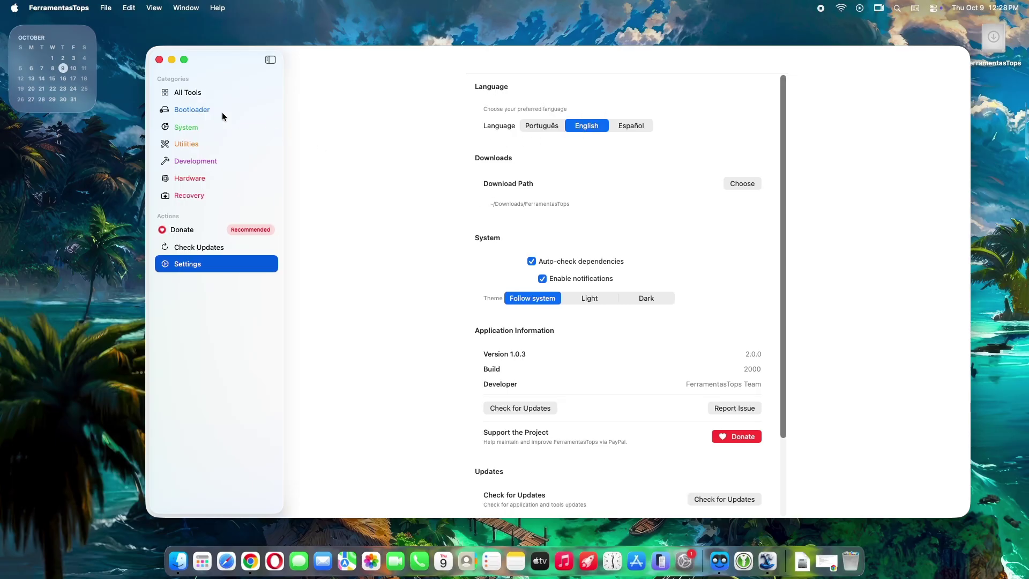
left_click(195, 92)
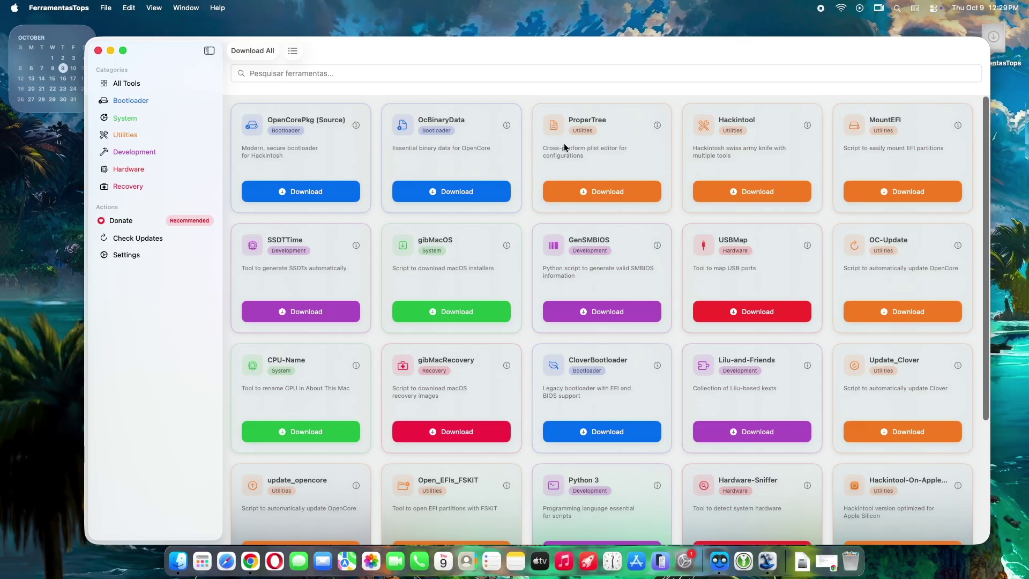
Browse Bootloader, System, Utilities, Development, Hardware and Recovery, then download USBMap from Hardware
left_click(145, 100)
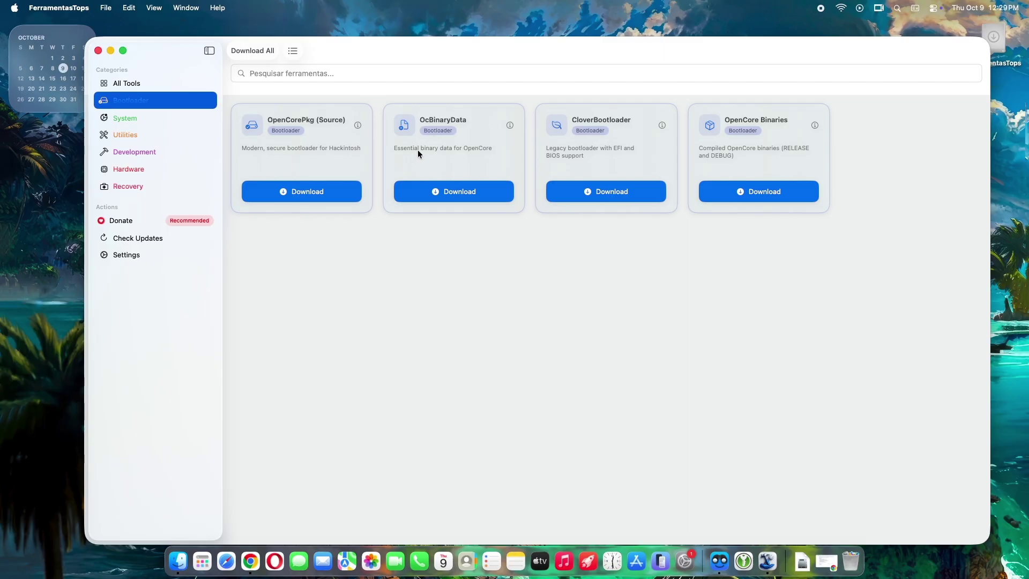
left_click(144, 120)
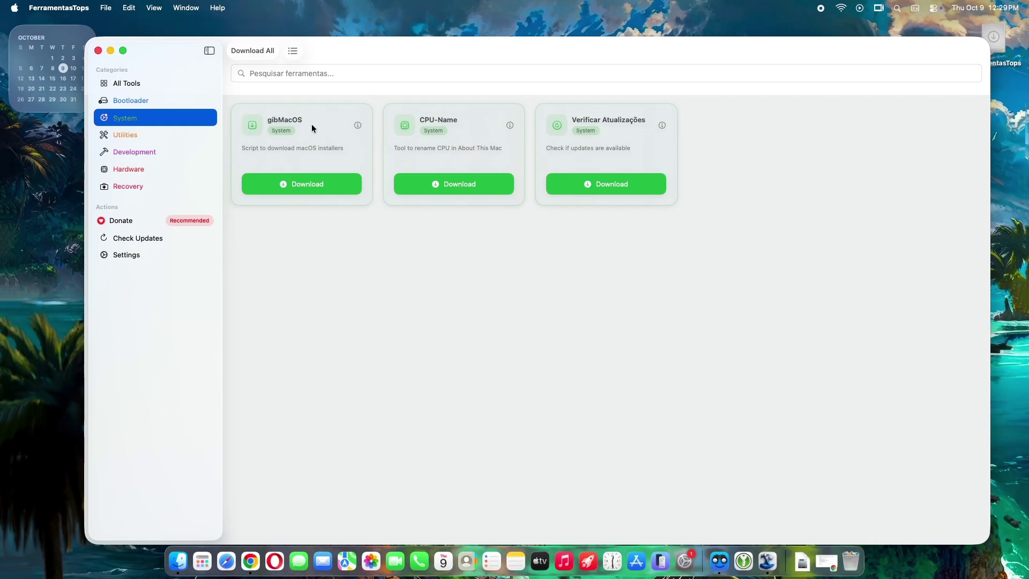
left_click(153, 141)
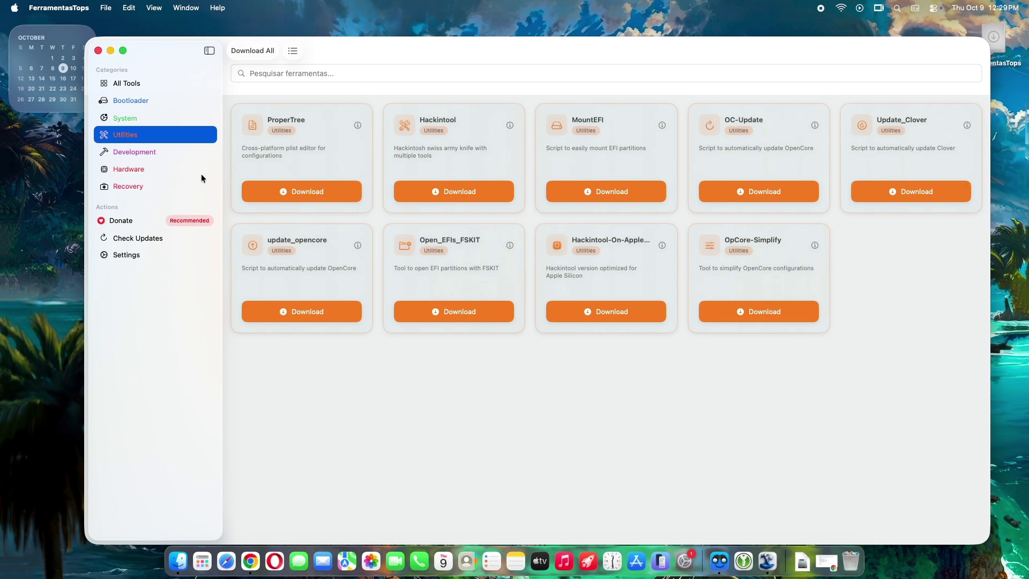
left_click(154, 153)
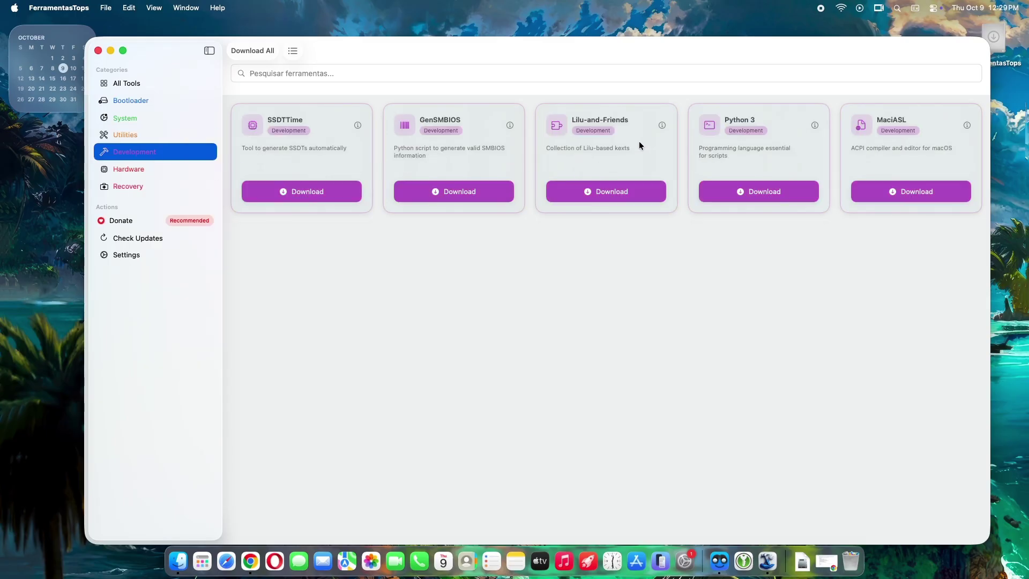
left_click(177, 168)
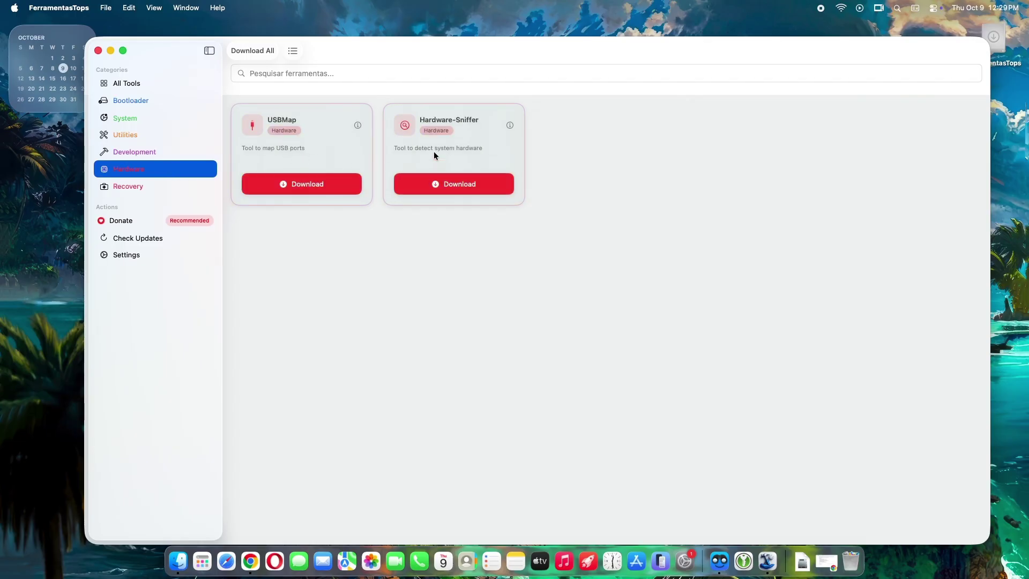
left_click(177, 190)
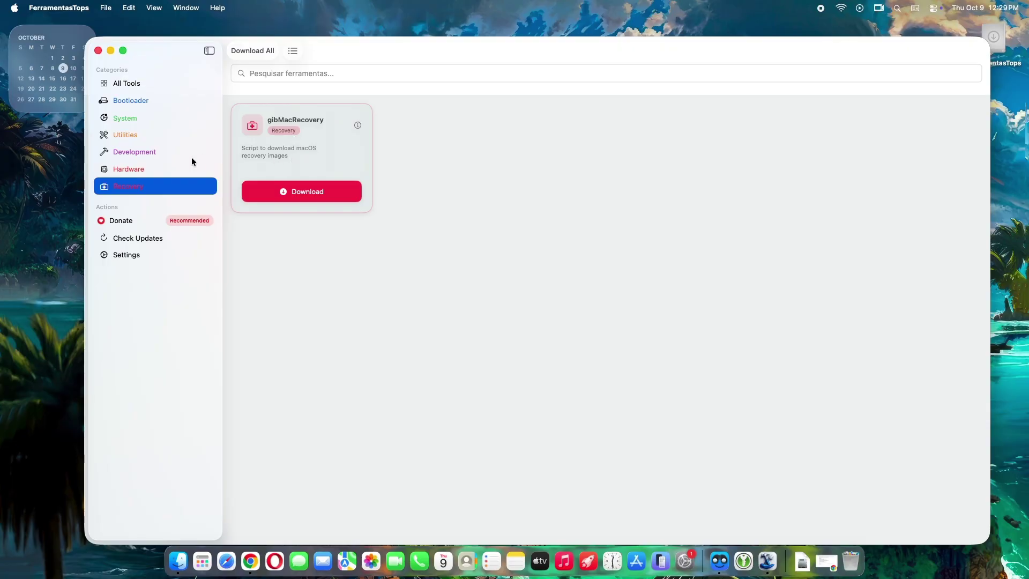
left_click(163, 168)
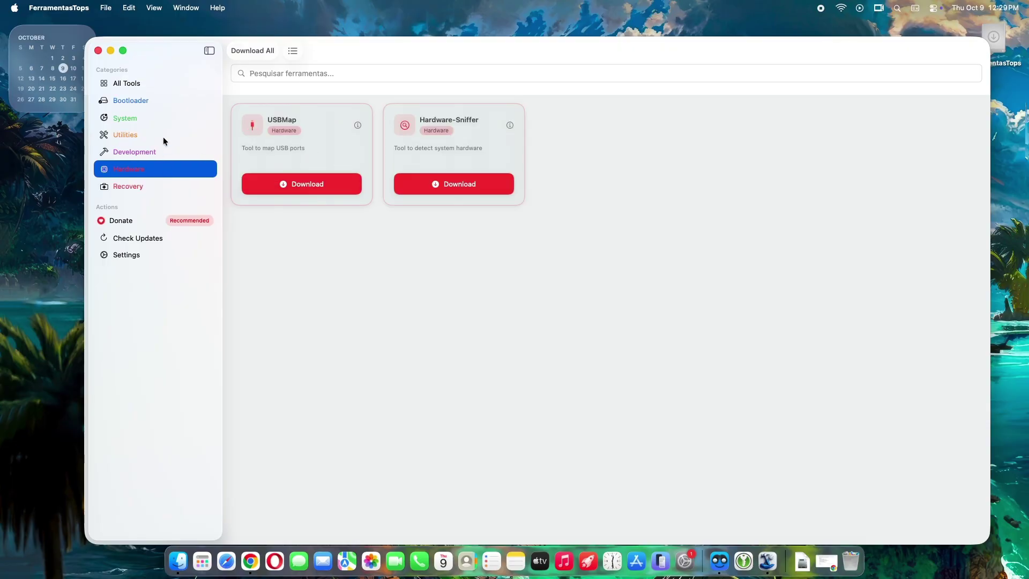
left_click(285, 183)
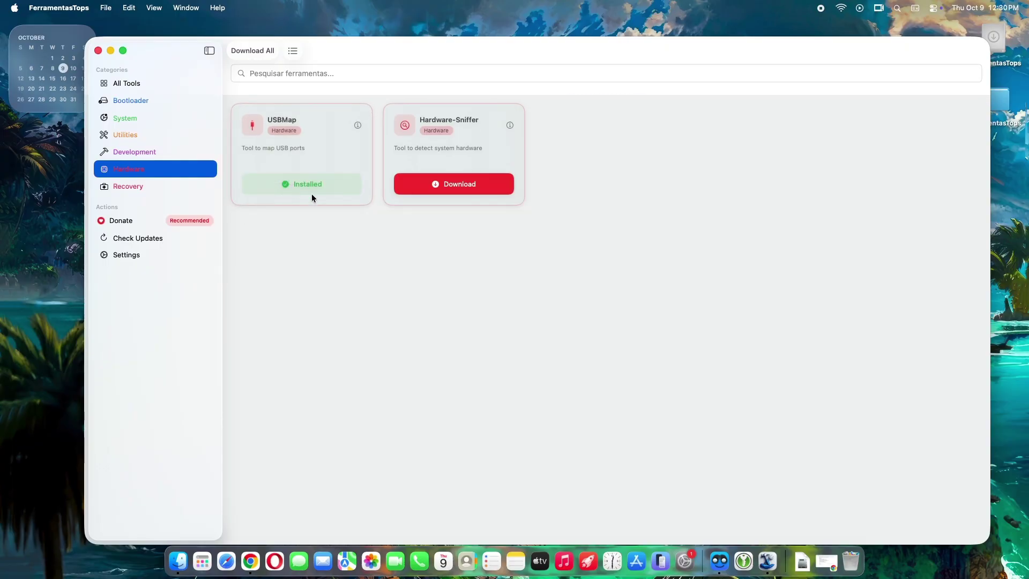
Download Hardware-Sniffer, then view and close its details dialog
left_click(437, 187)
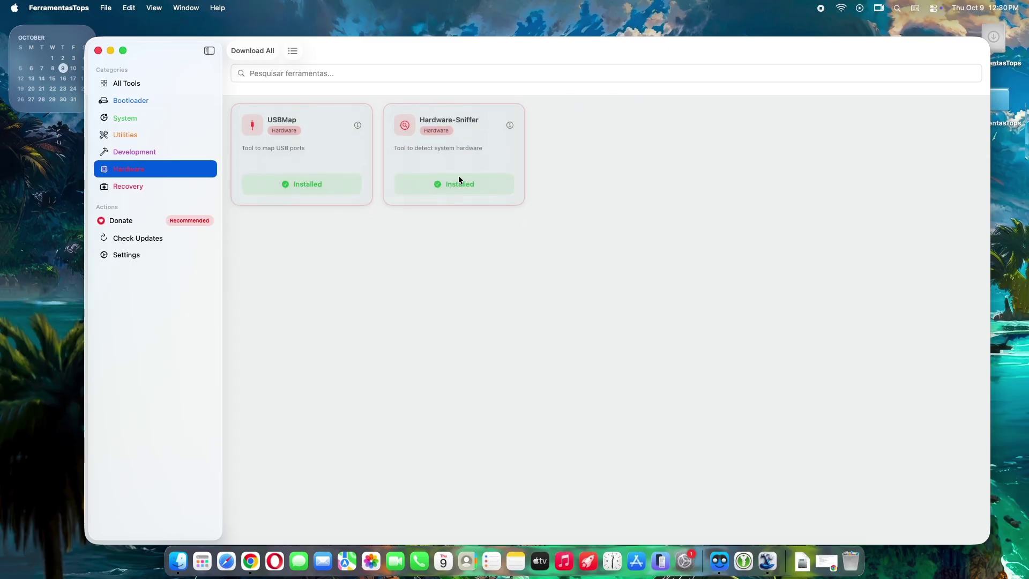
left_click(510, 124)
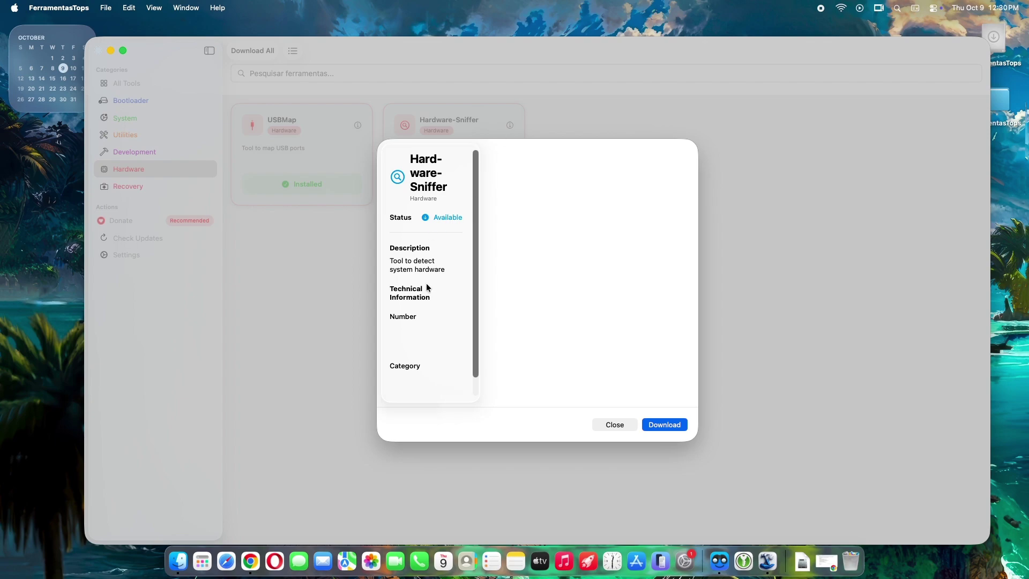
left_click(609, 427)
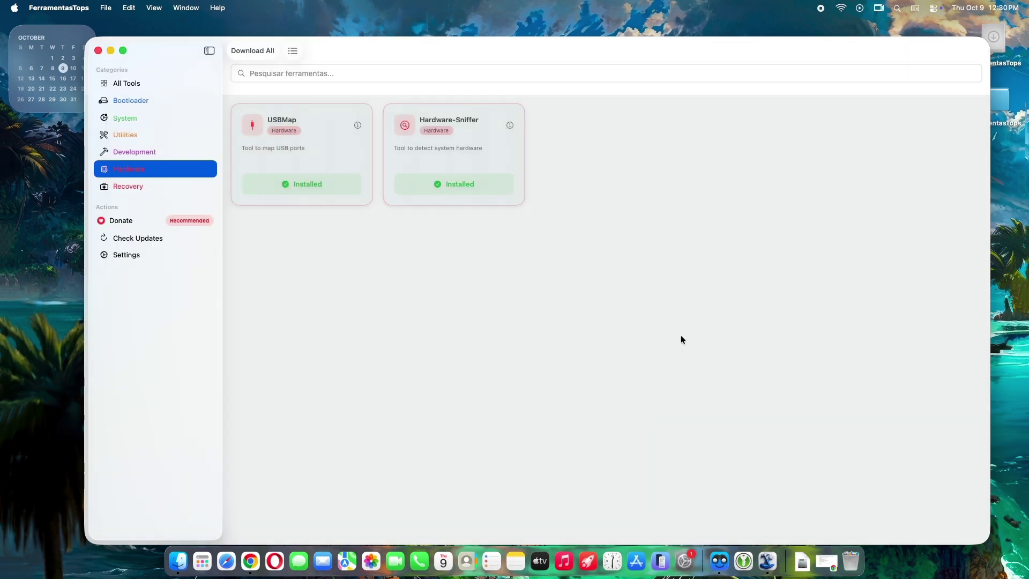
left_click_drag(937, 62, 8, 61)
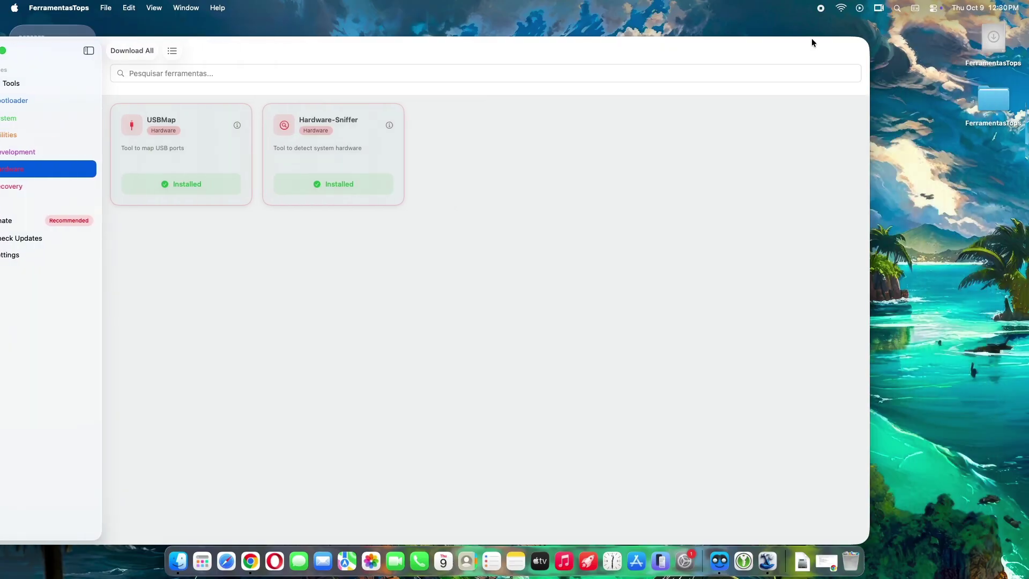
left_click(931, 136)
double_click(998, 105)
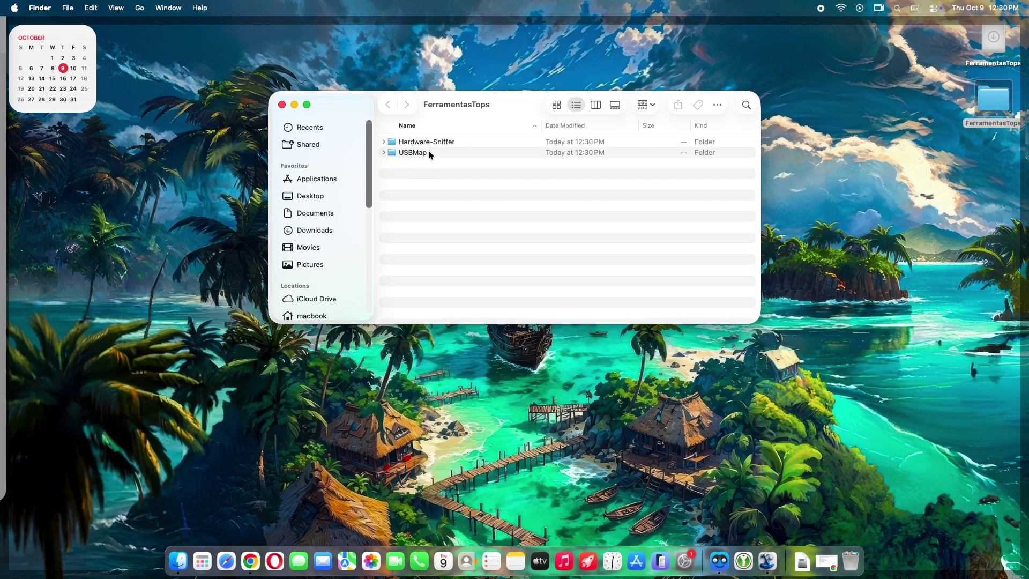
left_click(415, 153)
double_click(415, 153)
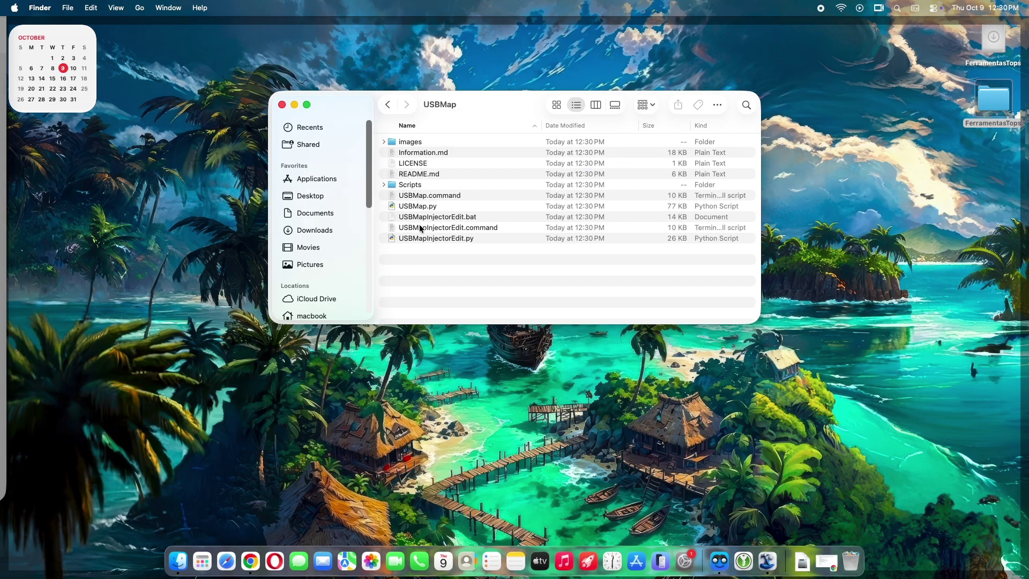
left_click(388, 104)
double_click(418, 142)
left_click(422, 143)
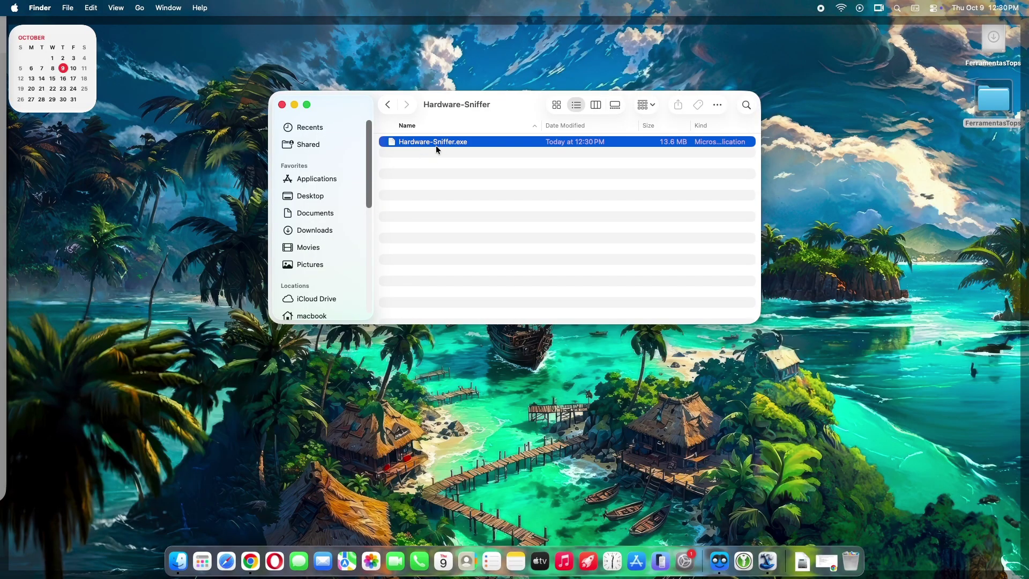
left_click(283, 104)
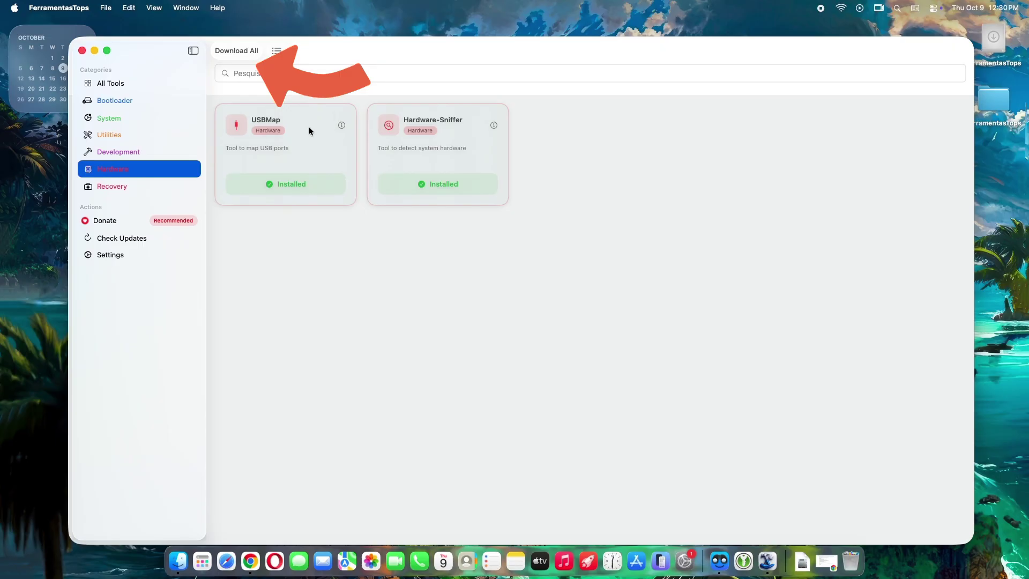
Show All Tools, then open the Donate page
left_click(121, 85)
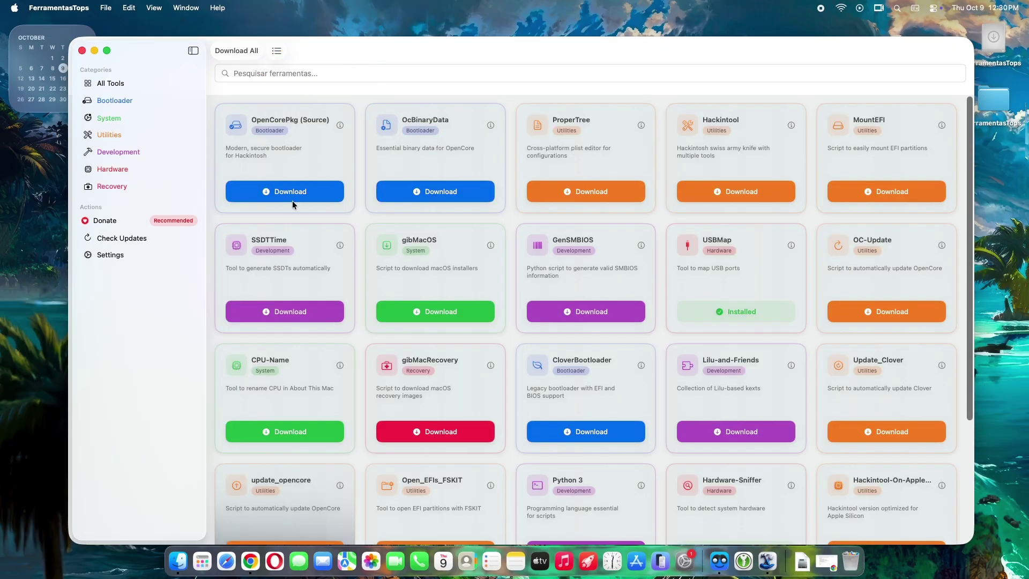
scroll(255, 265, "down", 2)
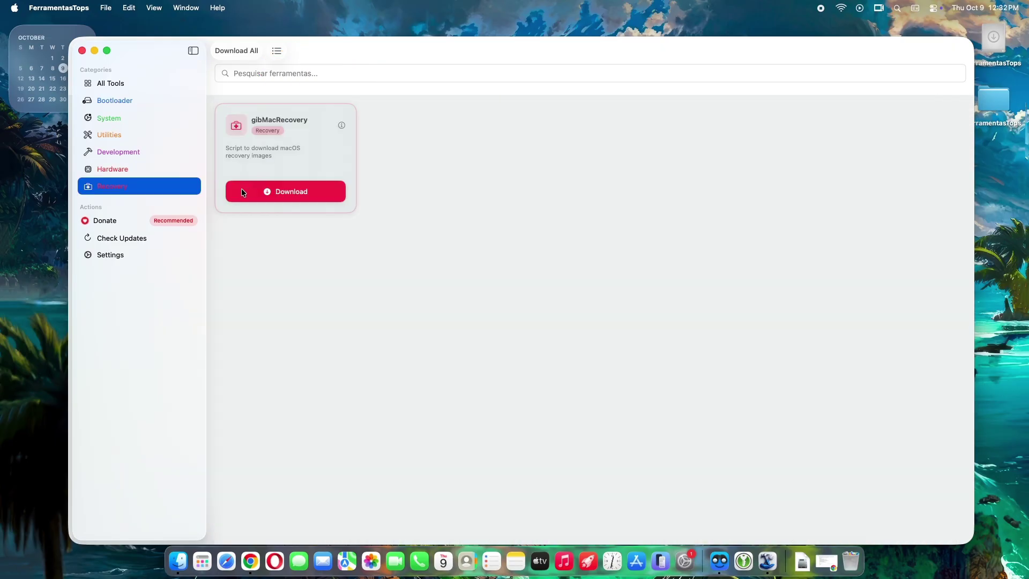
left_click(125, 221)
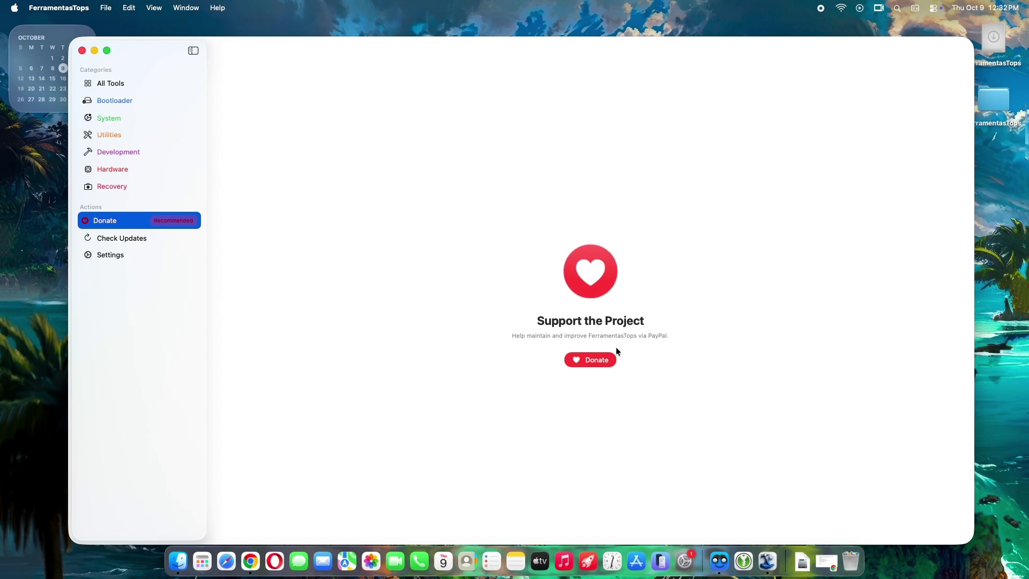
left_click(136, 254)
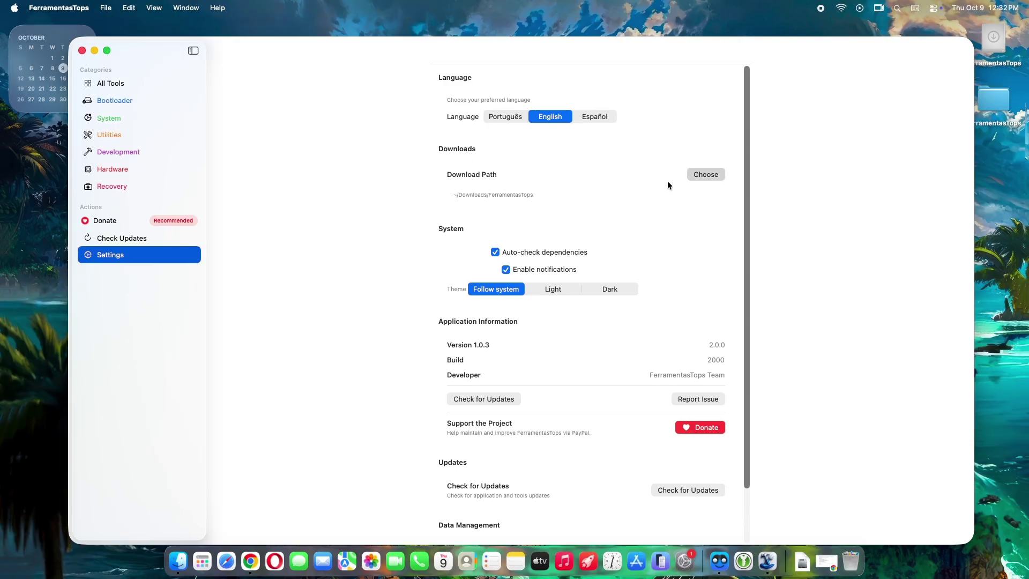
left_click(705, 174)
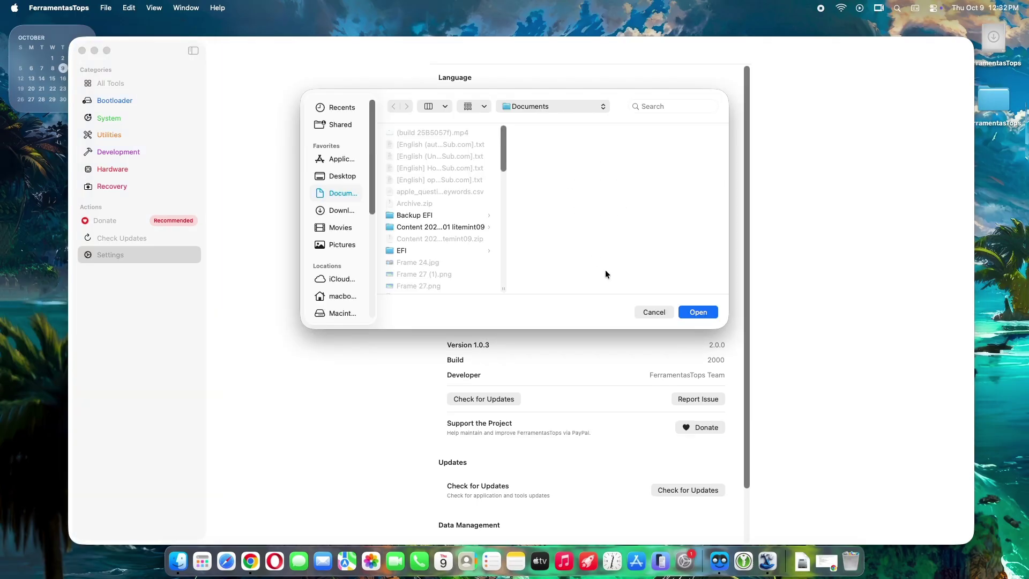
left_click(657, 312)
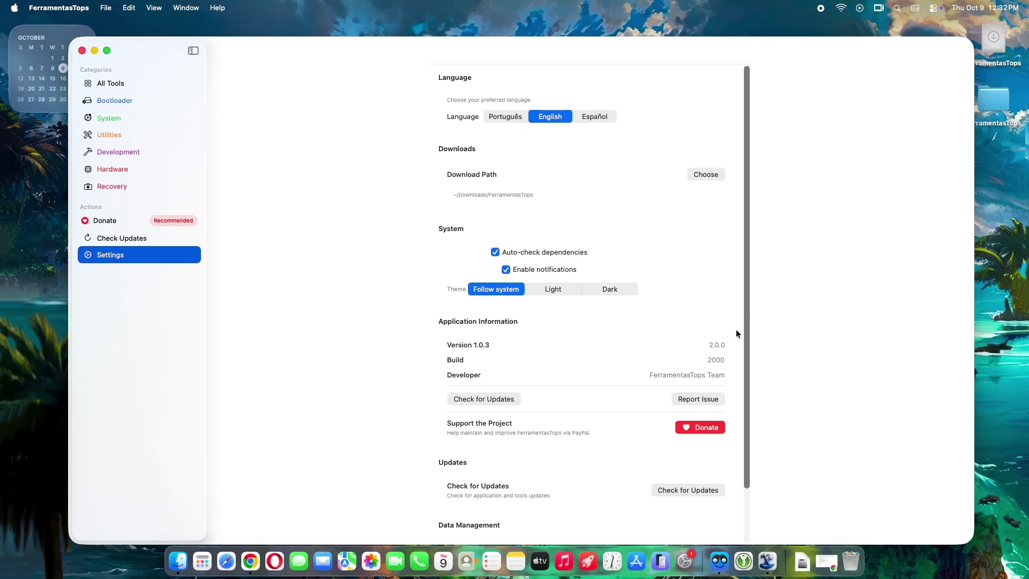
scroll(745, 322, "down", 3)
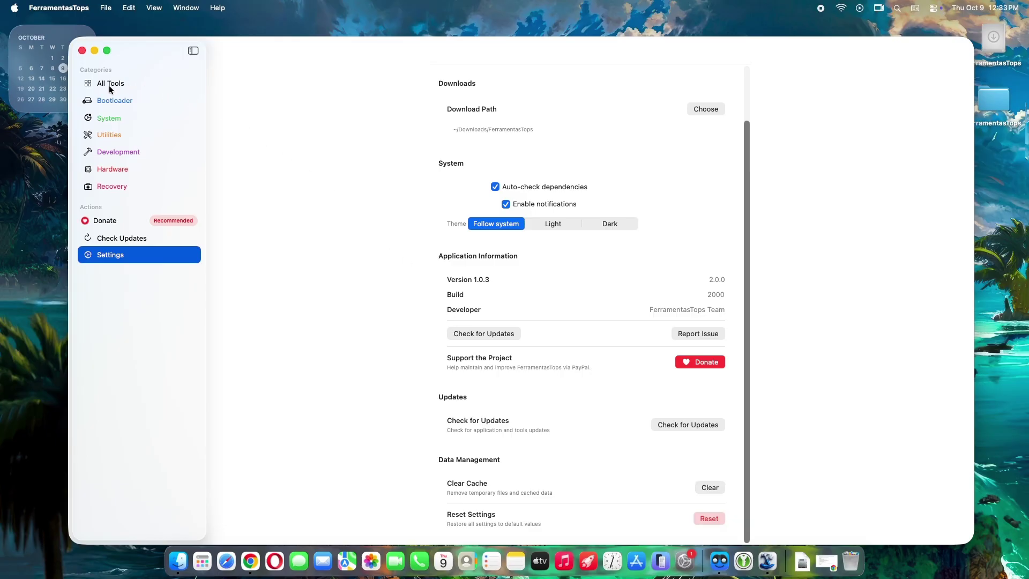
Return to All Tools and hide and restore the category sidebar twice
left_click(108, 101)
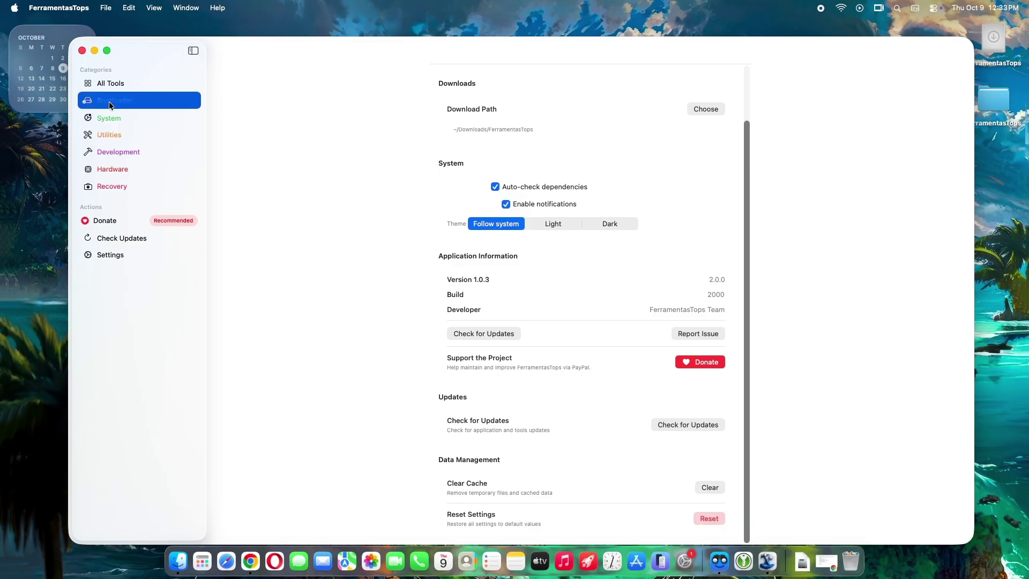
left_click(109, 82)
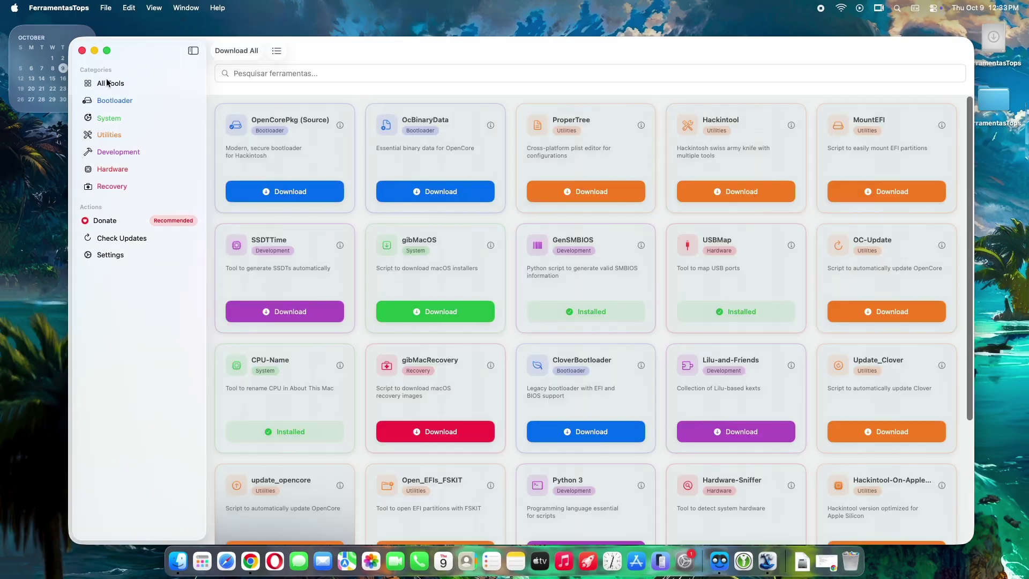
left_click(193, 51)
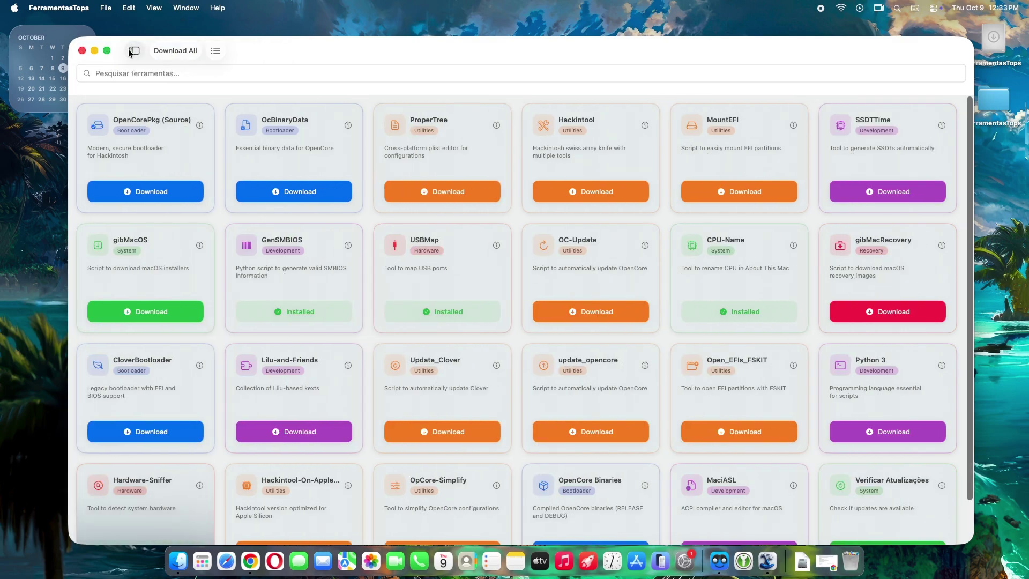
left_click(134, 51)
left_click(193, 51)
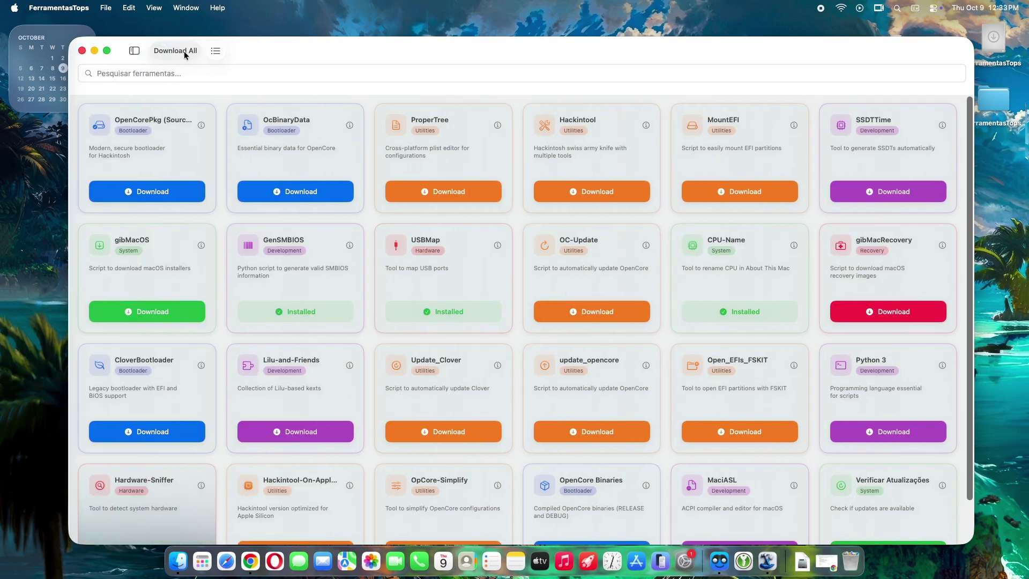
left_click(134, 50)
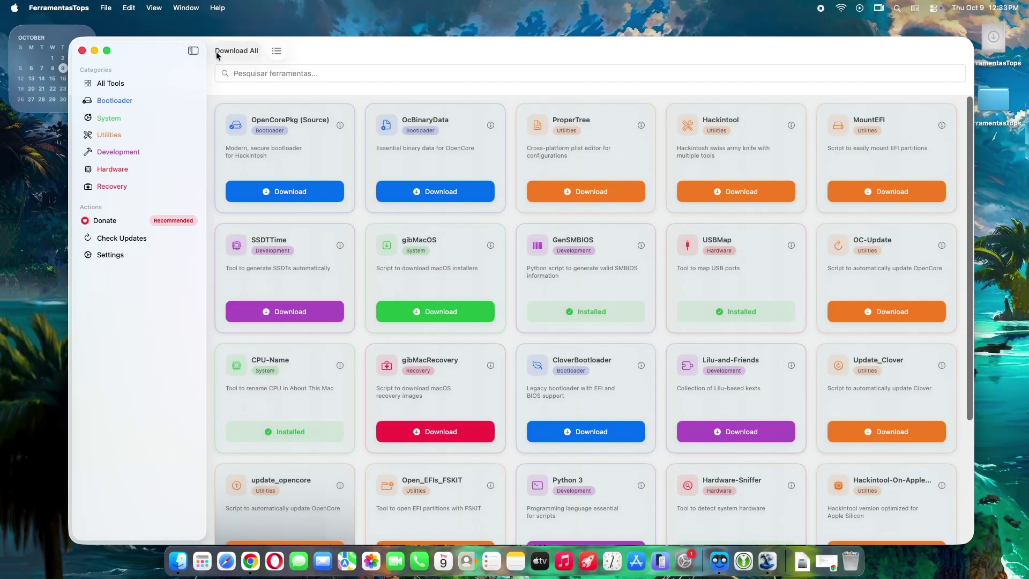
Switch the catalogue to list layout and back to the card grid
left_click(277, 51)
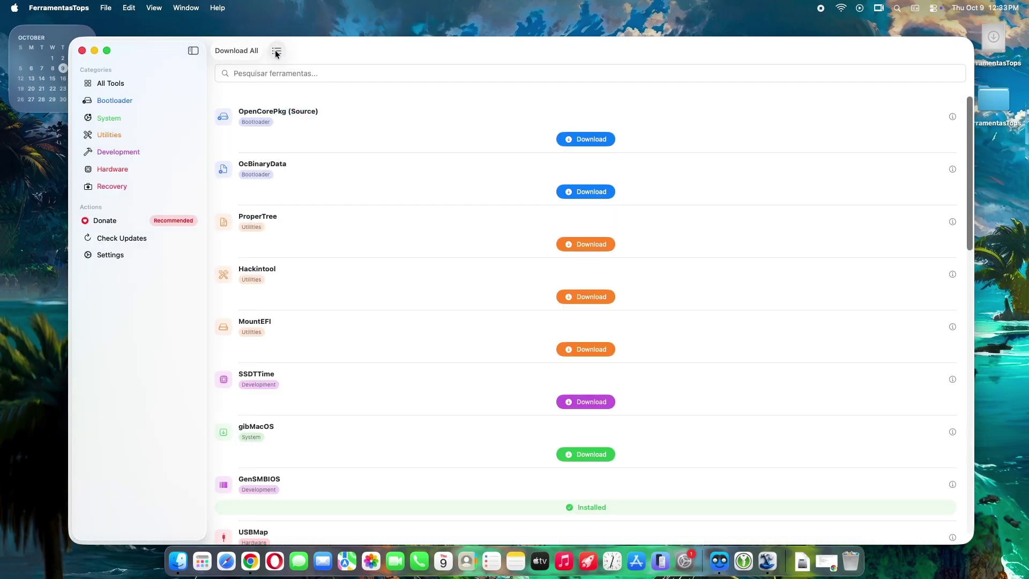
left_click(276, 51)
left_click(278, 50)
left_click(277, 50)
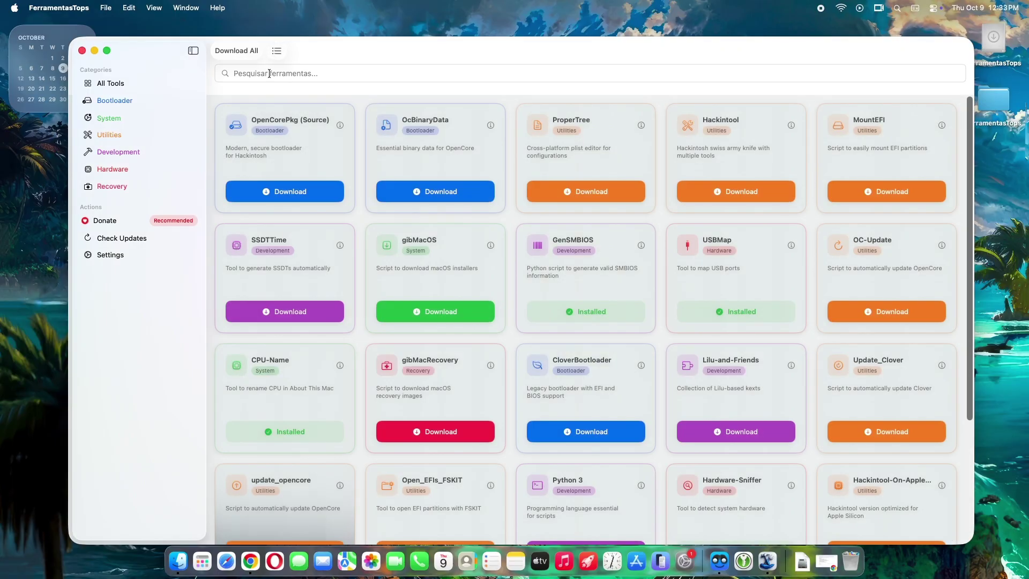
type("opco")
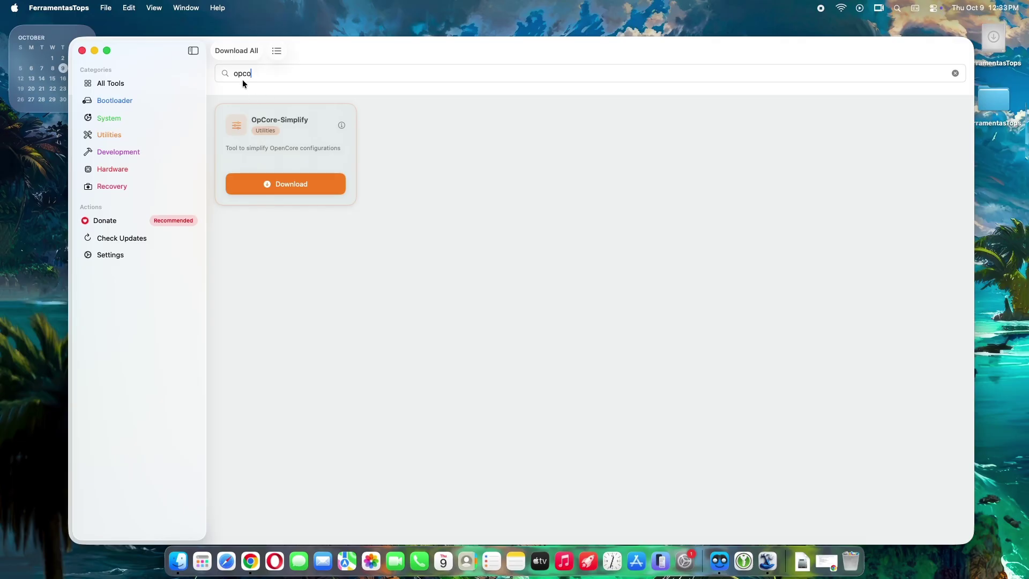
Clear the search text and look through the menu bar menus
key("BackSpace")
key("BackSpace")
key("BackSpace")
key("BackSpace")
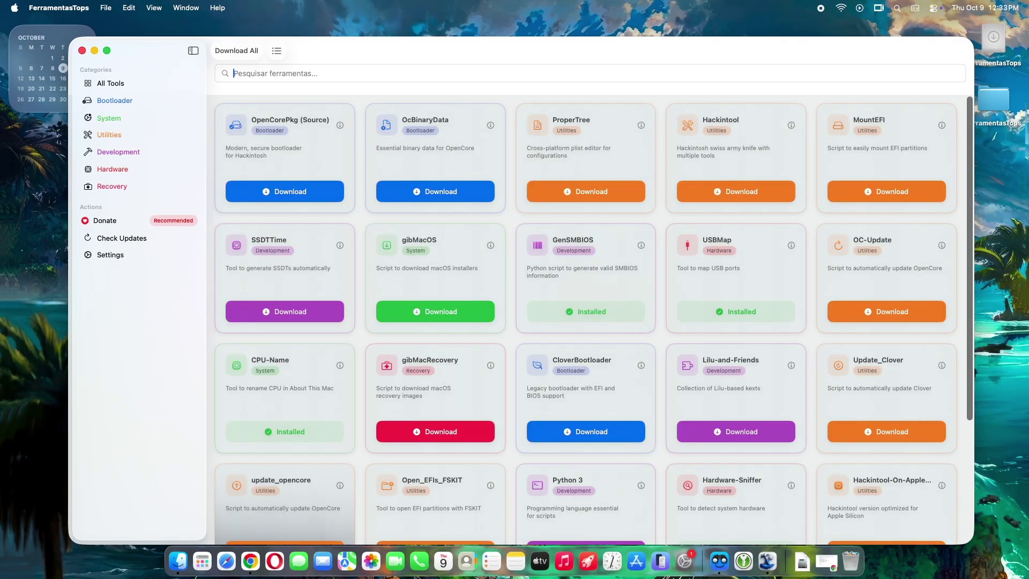
type("open")
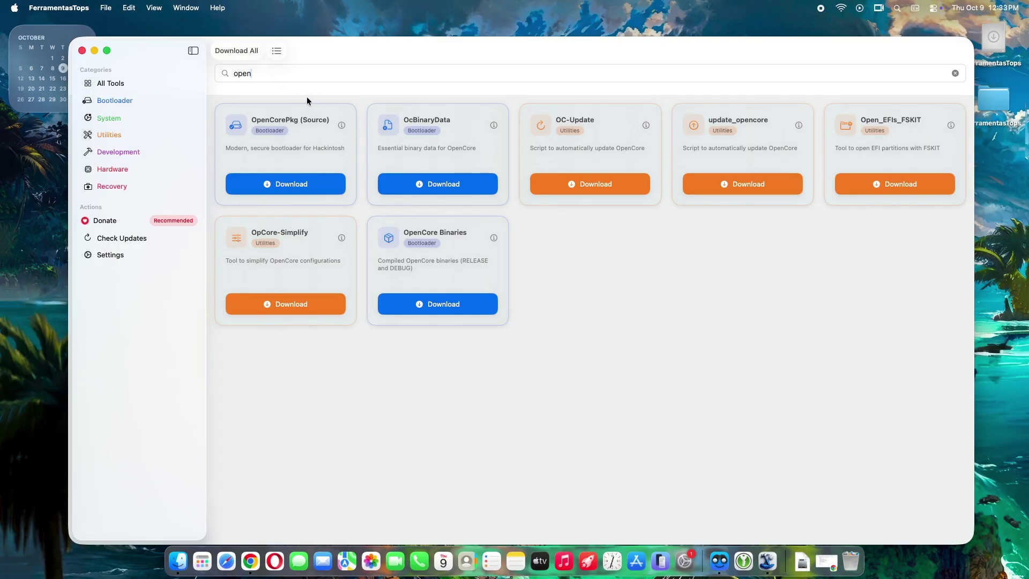
left_click(106, 9)
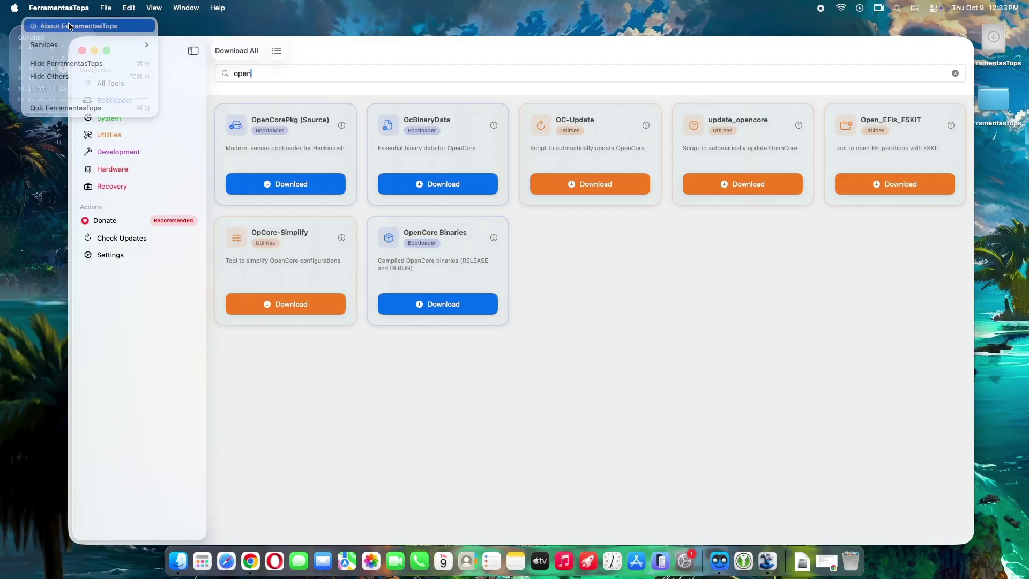
left_click(70, 25)
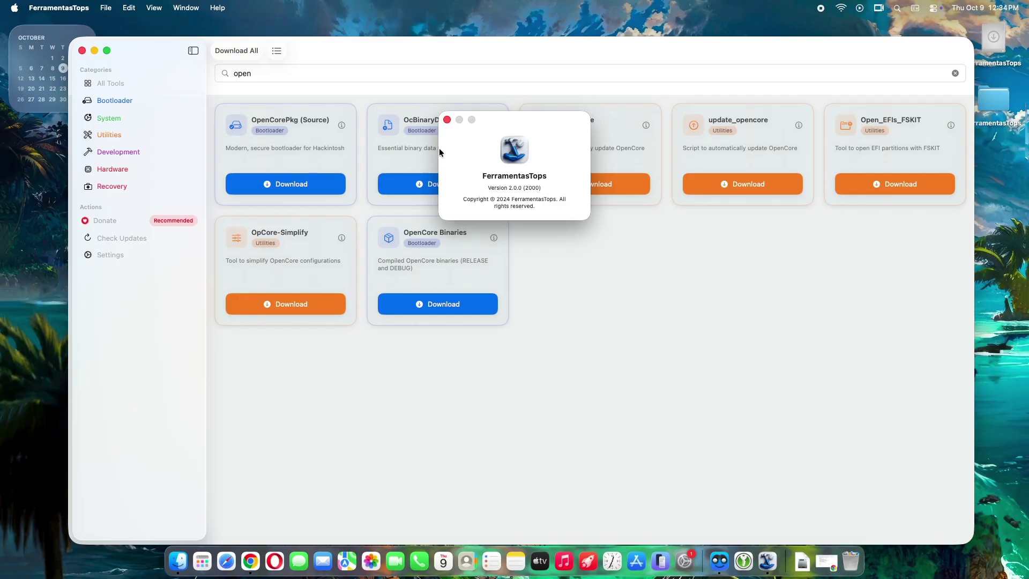
left_click(448, 123)
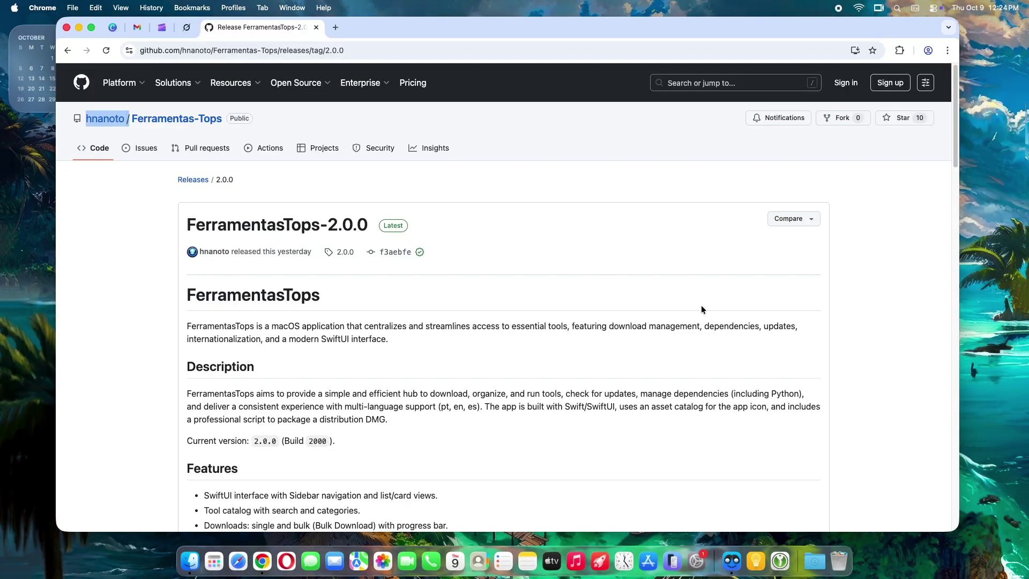
scroll(701, 305, "down", 3)
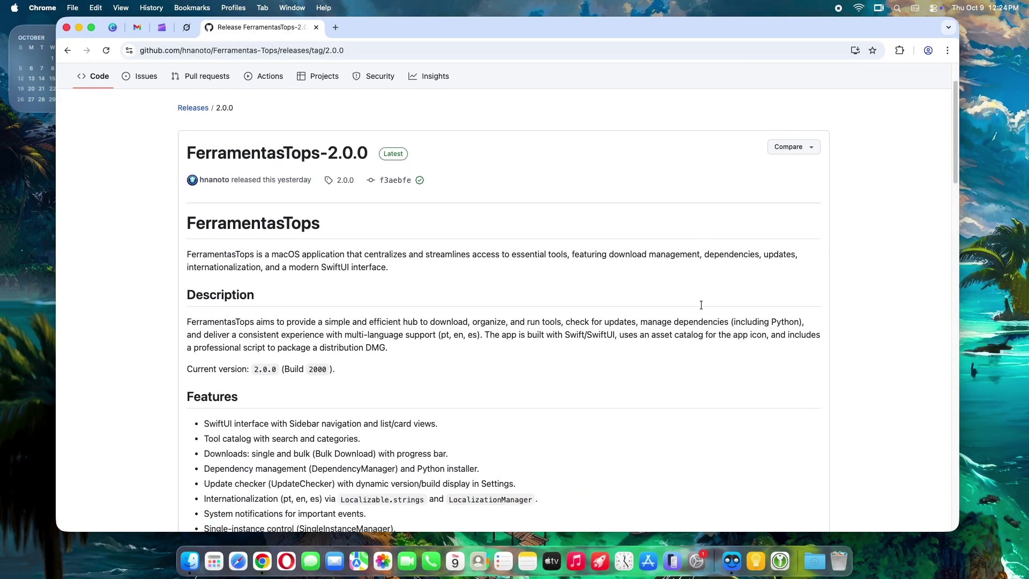
scroll(701, 305, "down", 5)
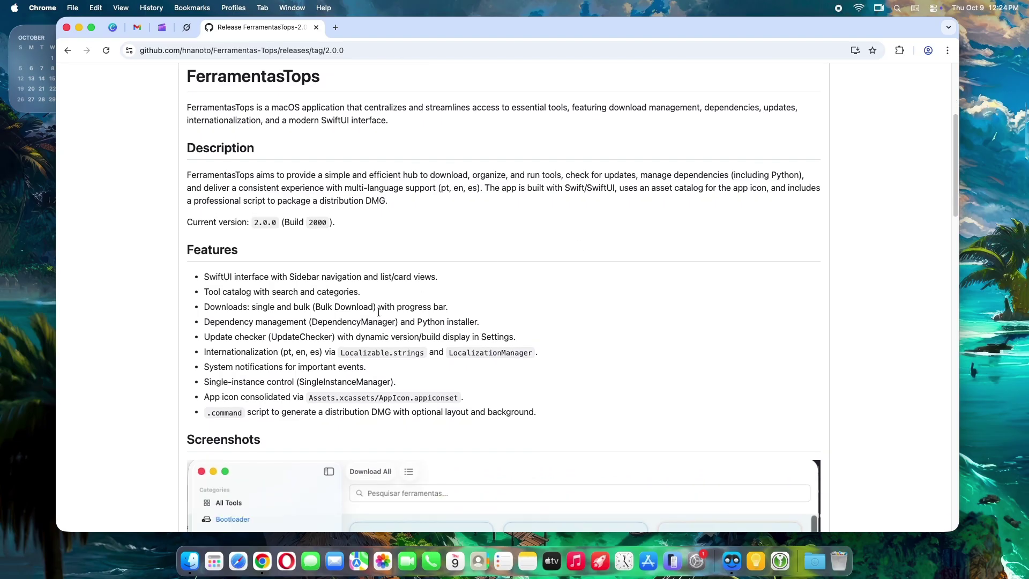
left_click_drag(205, 276, 536, 411)
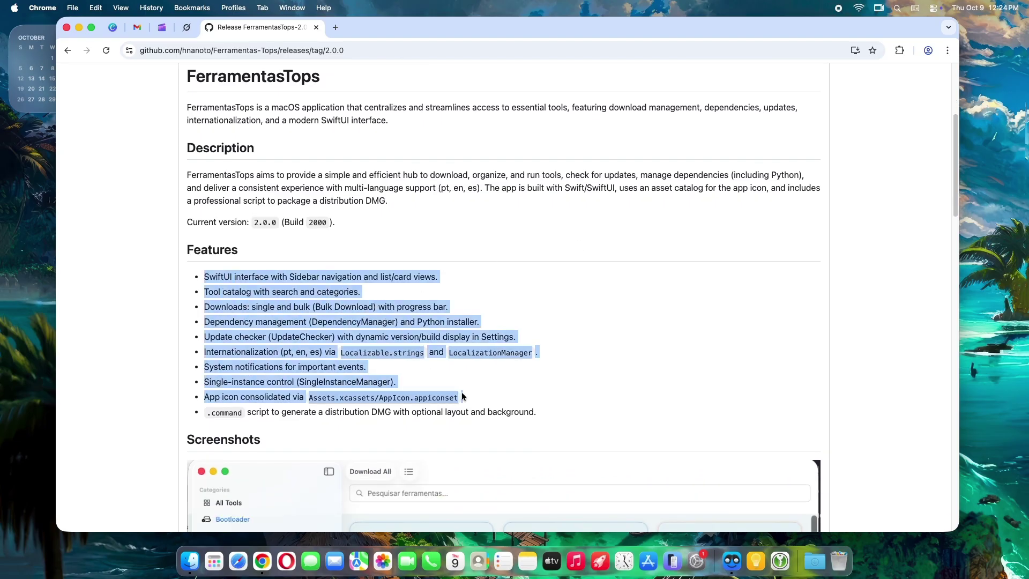
left_click(611, 410)
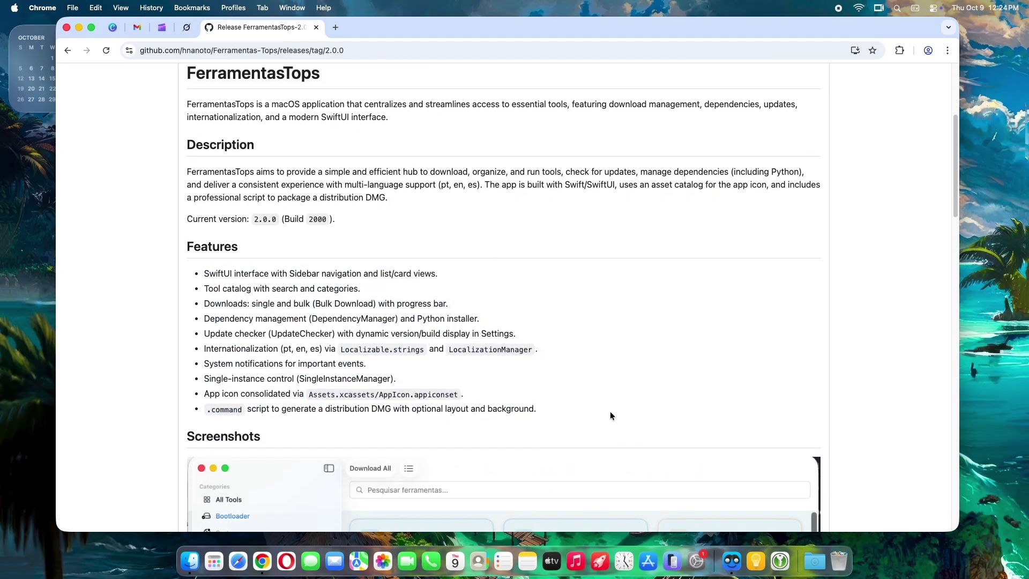